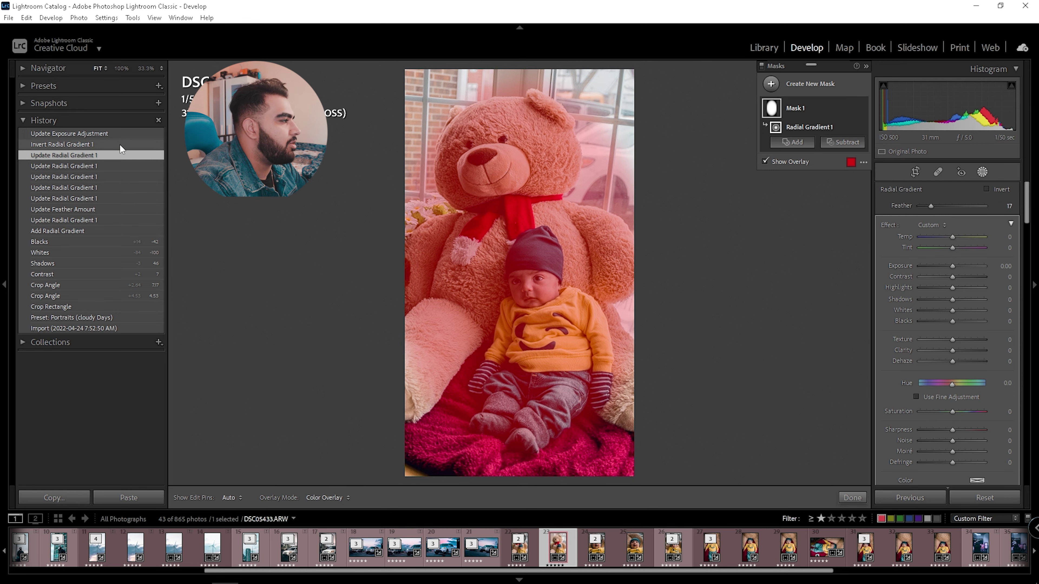
Show the history state of the teddy bear photo where the radial gradient is inverted
{"action": "left_click", "coordinate": [119, 143]}
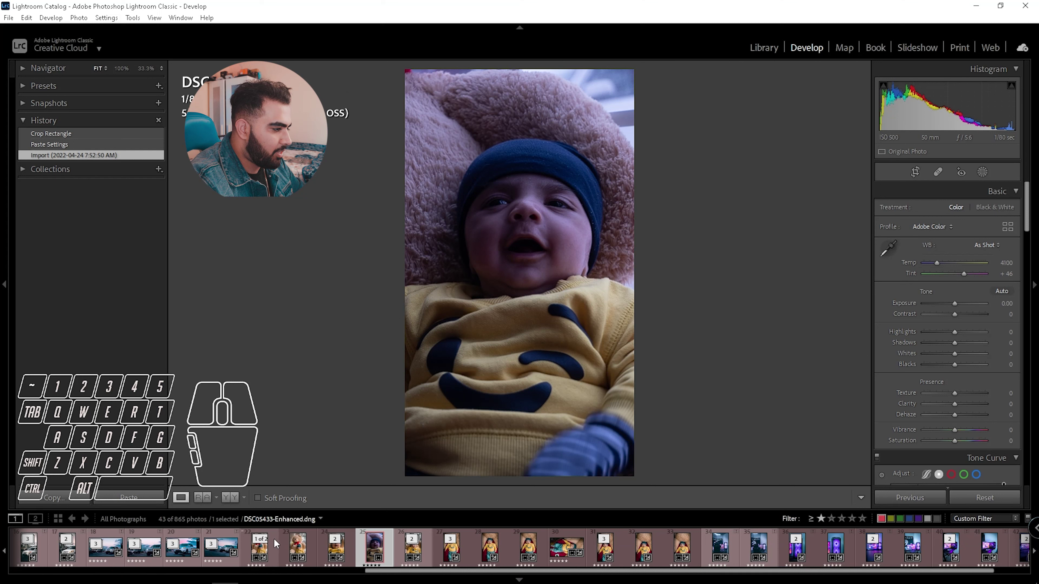
Synchronize the teddy bear photo's develop settings to the baby close-up, including Mask 1 and leaving out spot removal and crop
{"action": "left_click", "coordinate": [260, 551], "text": "ctrl"}
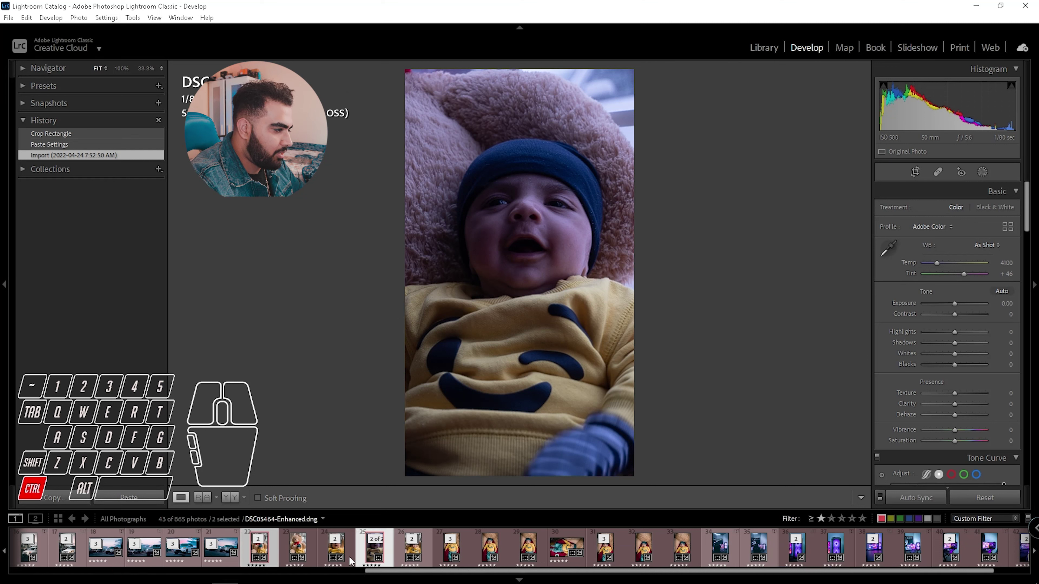
{"action": "left_click", "coordinate": [261, 551]}
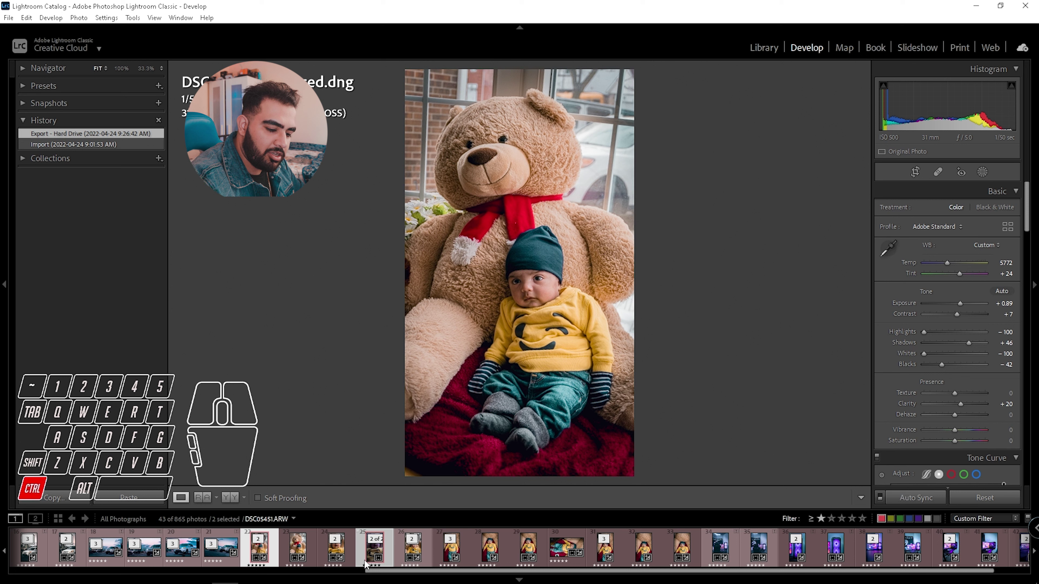
{"action": "key", "text": "ctrl+shift+s"}
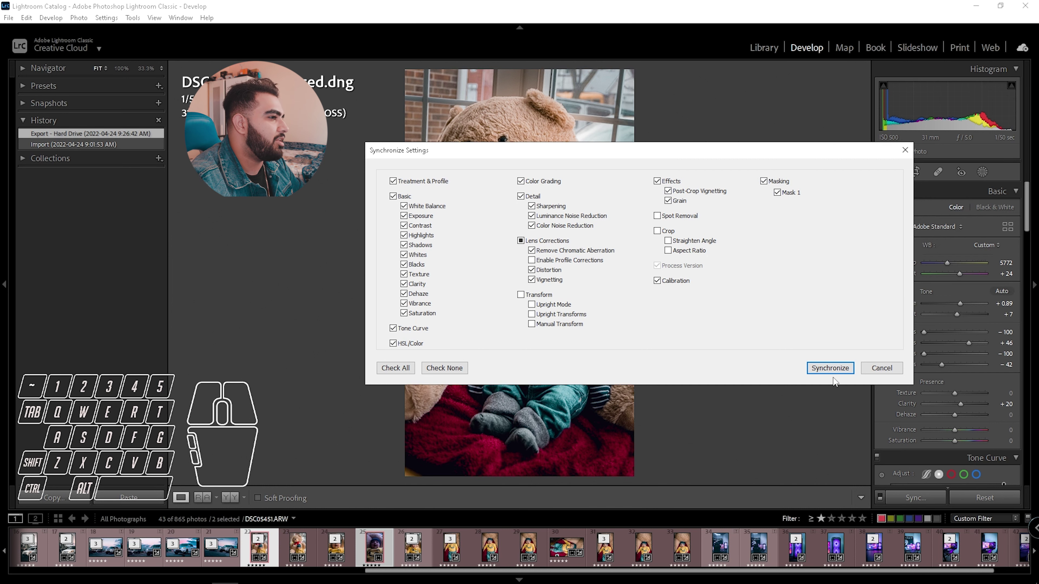
{"action": "left_click", "coordinate": [830, 368]}
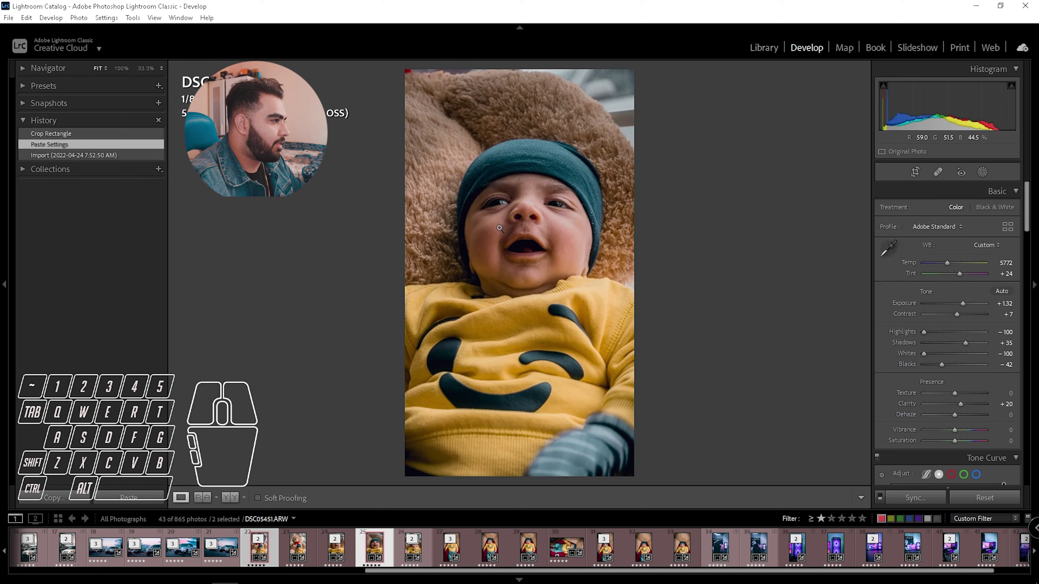
Compare the baby close-up before and after editing, and review its cropped and pasted-settings history states
{"action": "key", "text": "backslash"}
{"action": "key", "text": "backslash"}
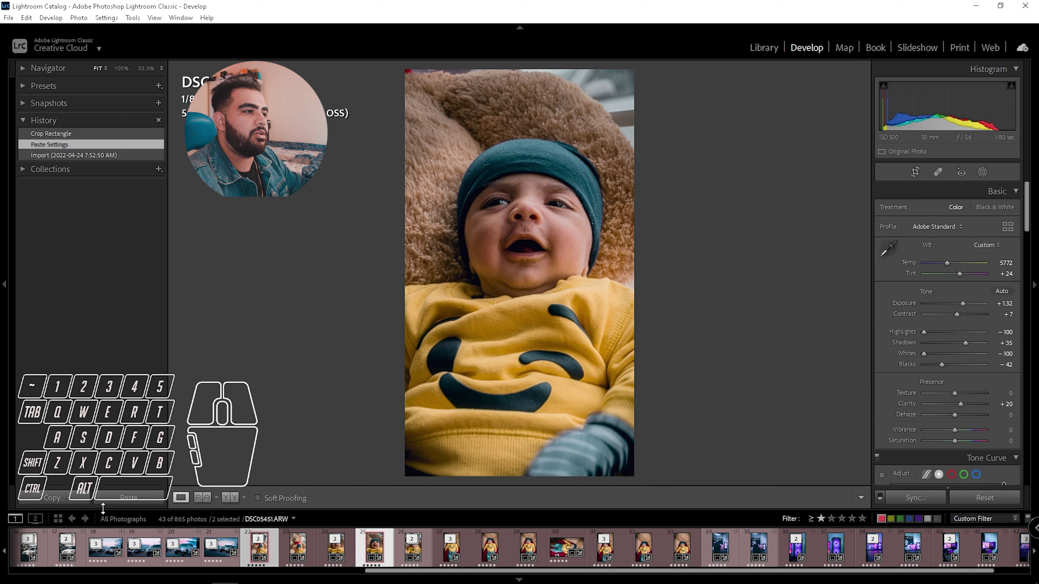
{"action": "left_click", "coordinate": [118, 133]}
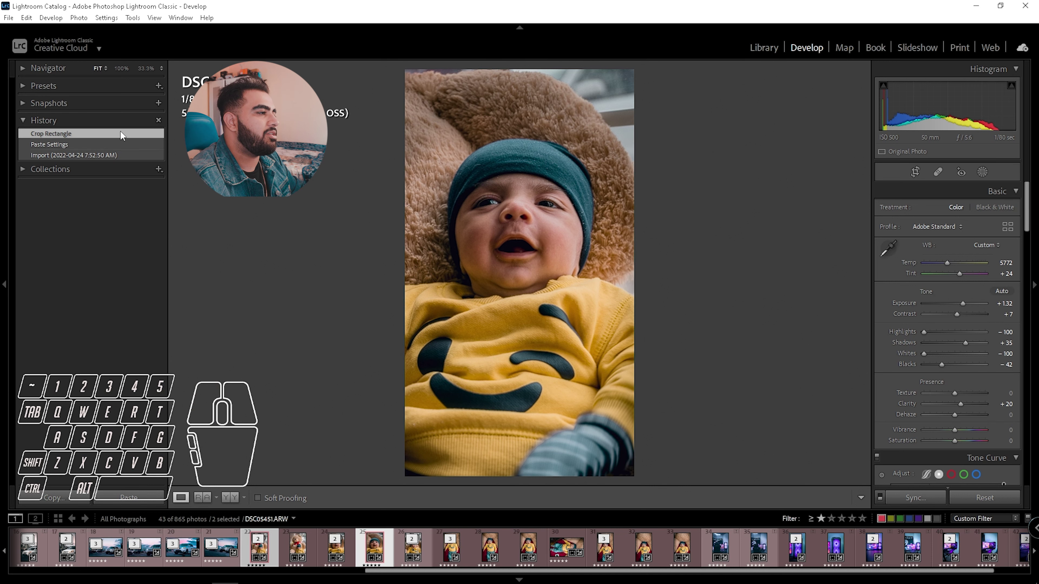
{"action": "left_click", "coordinate": [115, 150]}
{"action": "left_click", "coordinate": [117, 143]}
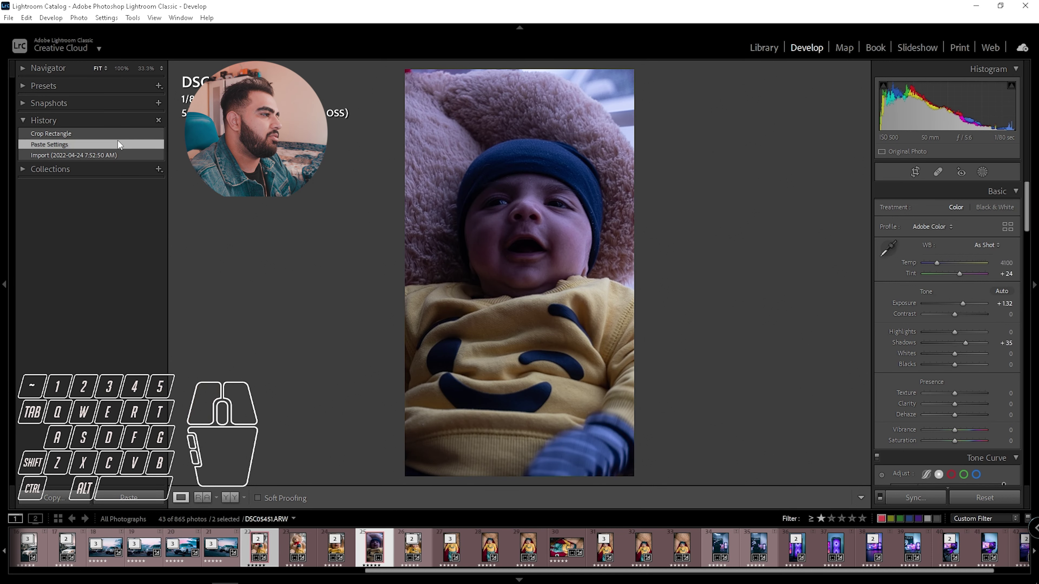
Return the close-up to its Crop Rectangle history state and inspect the framing with the Crop tool
{"action": "key", "text": "r"}
{"action": "left_click", "coordinate": [109, 135]}
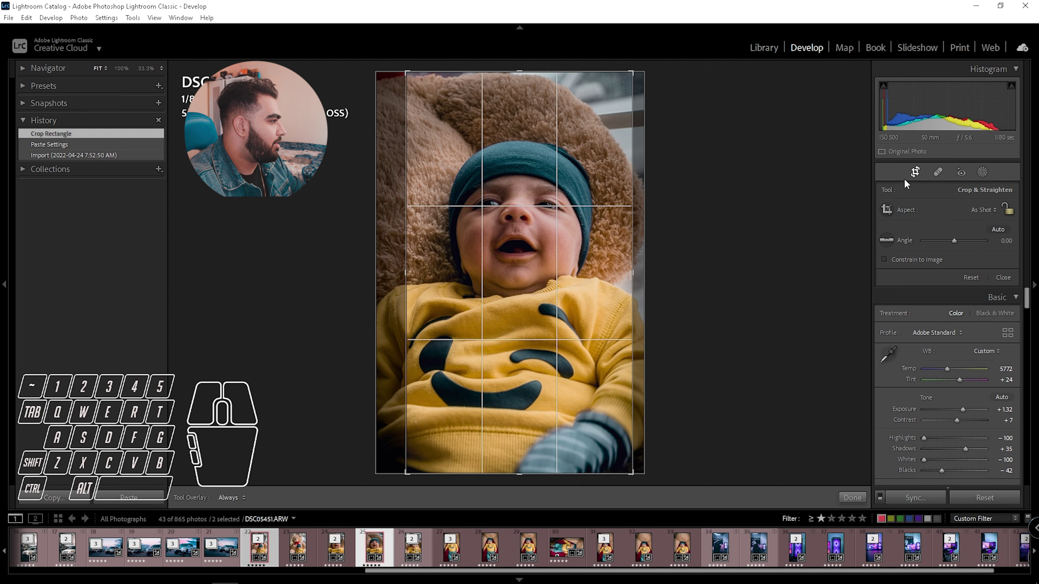
{"action": "left_click", "coordinate": [913, 174]}
{"action": "left_click_drag", "start_coordinate": [580, 220], "coordinate": [483, 107]}
{"action": "left_click_drag", "start_coordinate": [566, 188], "coordinate": [497, 205]}
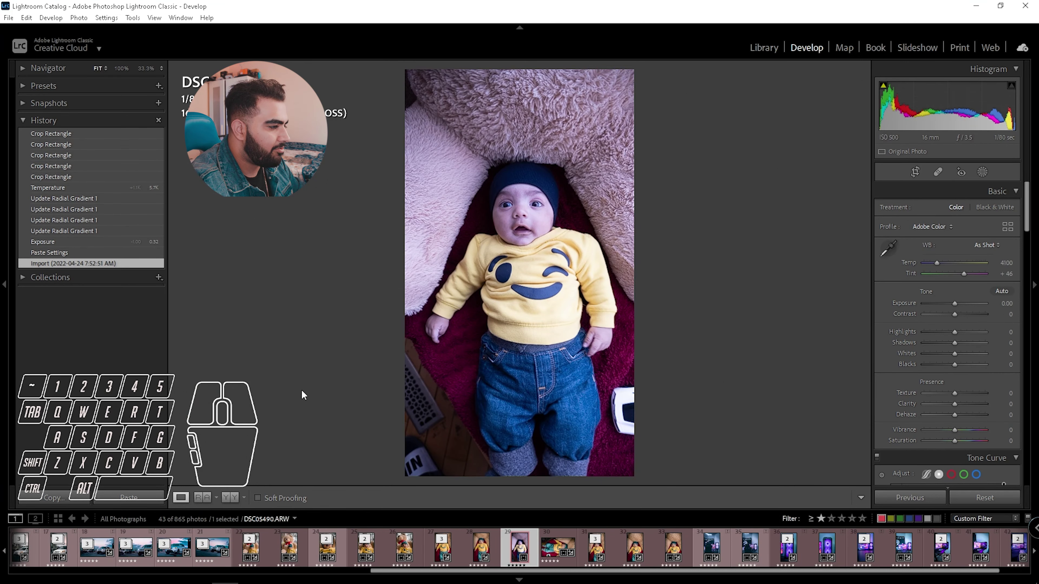
Step the photo DSC05490 through its pasted settings, exposure and first radial gradient history states
{"action": "left_click", "coordinate": [78, 253]}
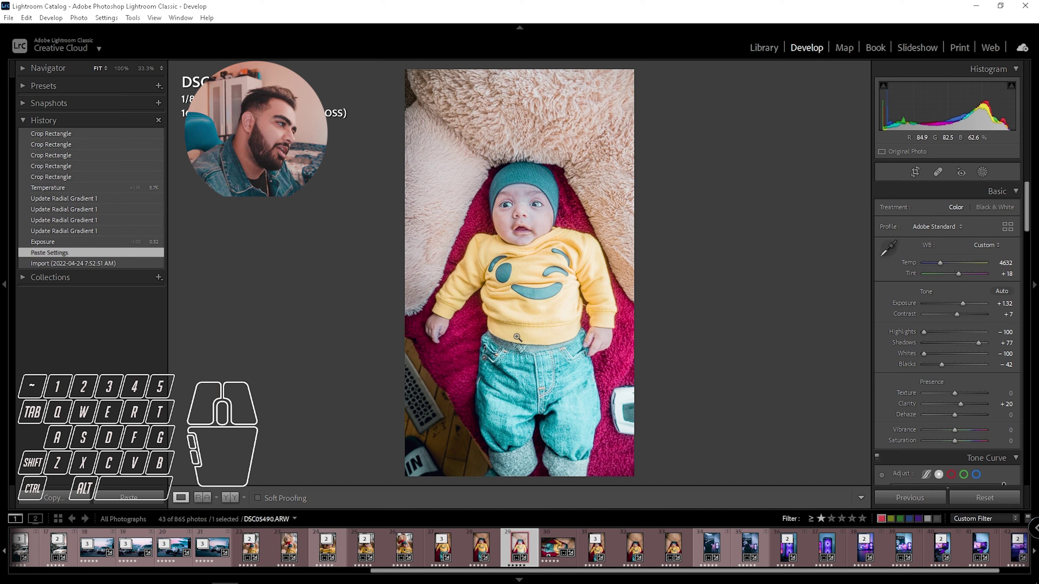
{"action": "left_click", "coordinate": [127, 242]}
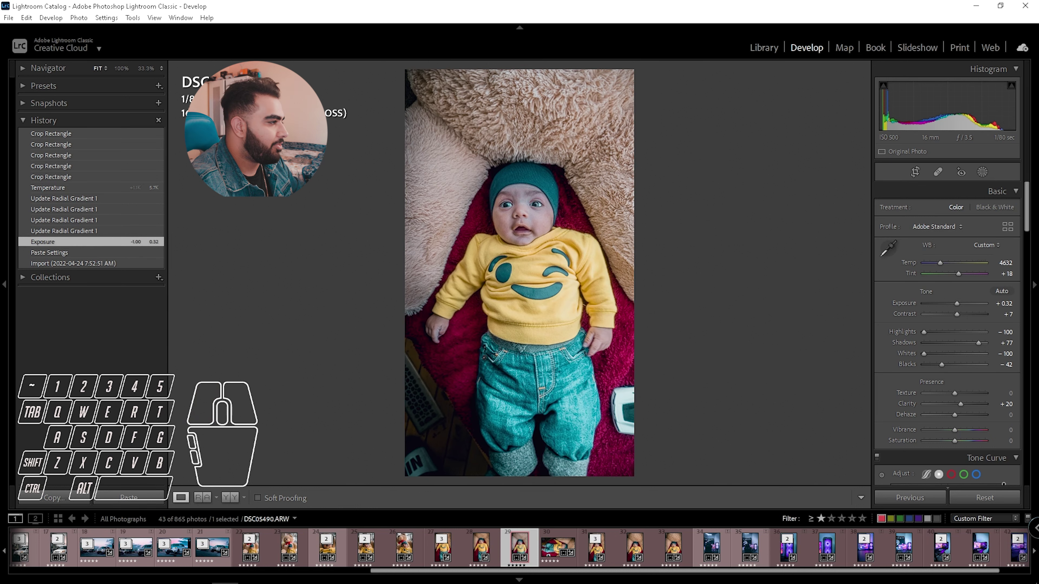
{"action": "left_click", "coordinate": [25, 231]}
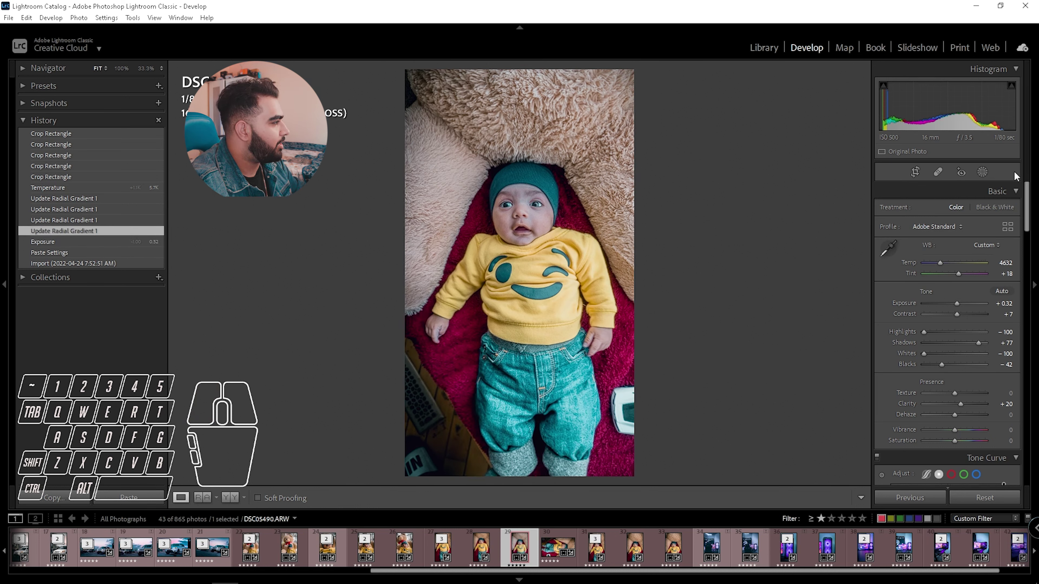
Review the radial gradient updates in the photo's history and show Mask 1's gradient outline over the baby
{"action": "left_click", "coordinate": [981, 172]}
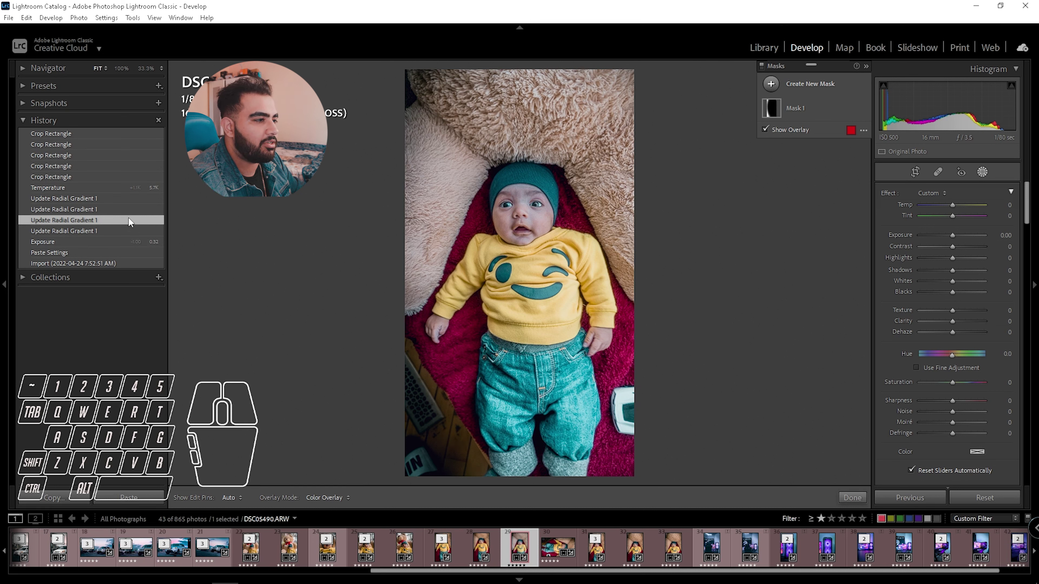
{"action": "left_click", "coordinate": [109, 199]}
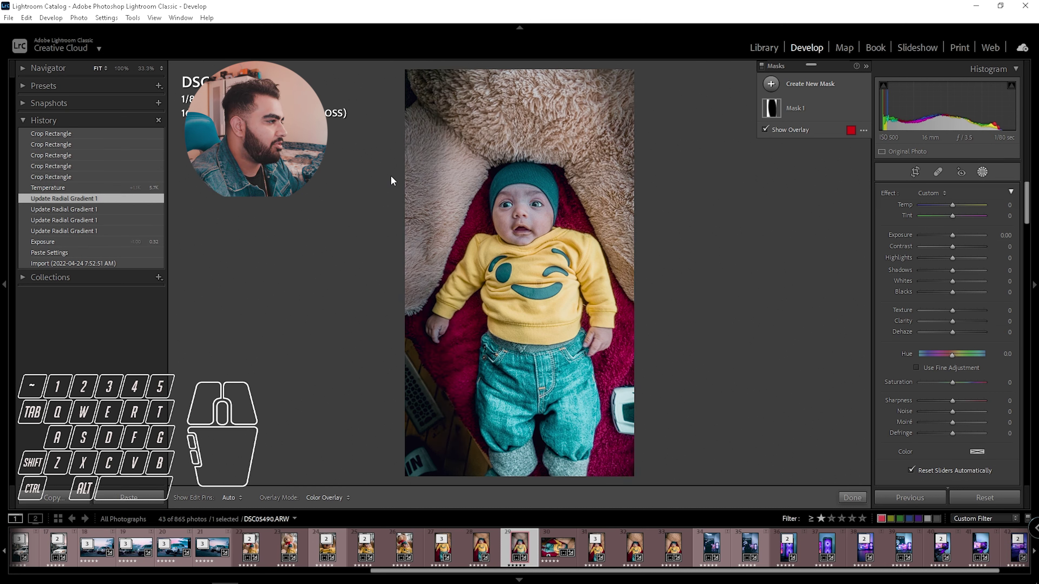
{"action": "left_click", "coordinate": [832, 115]}
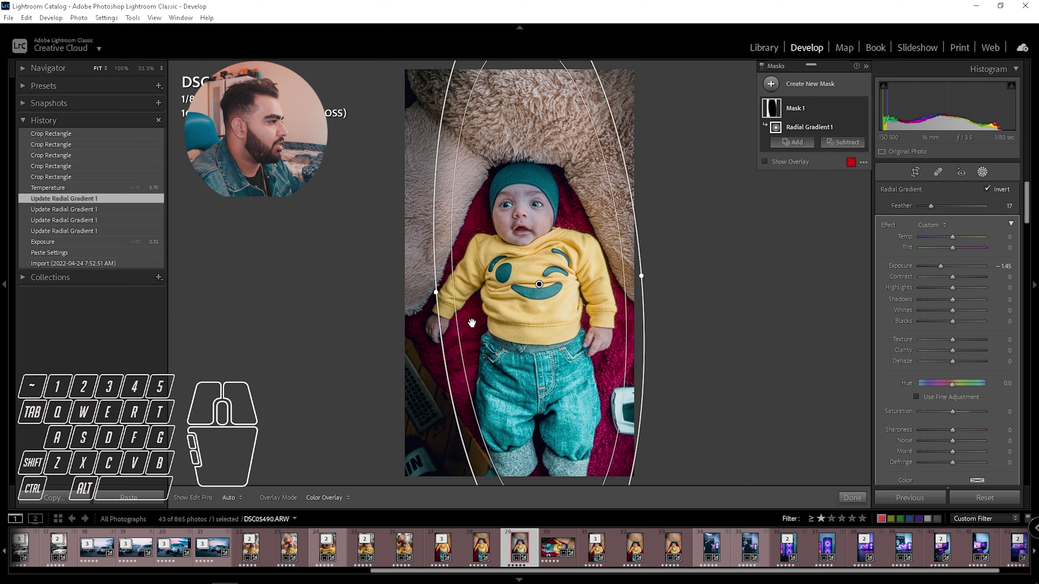
{"action": "left_click", "coordinate": [111, 201]}
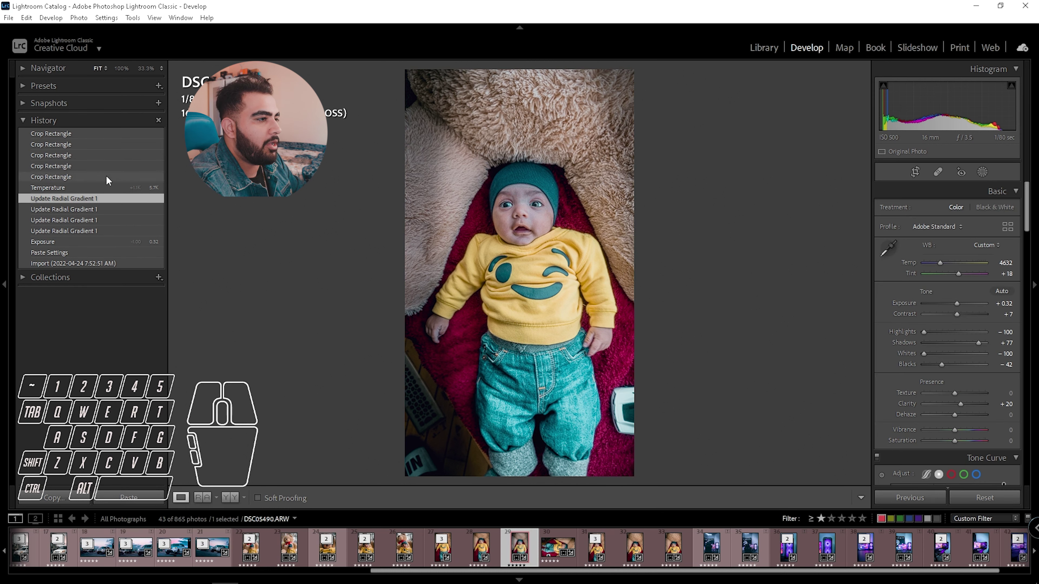
Review the temperature history state and compare it with the first crop state using the Crop tool
{"action": "left_click", "coordinate": [102, 187]}
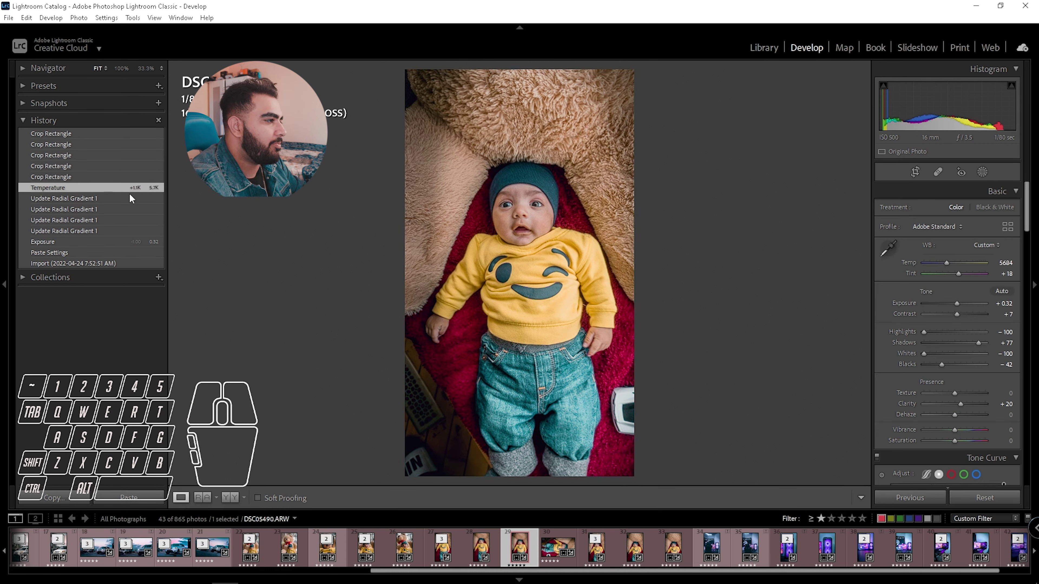
{"action": "left_click", "coordinate": [94, 177]}
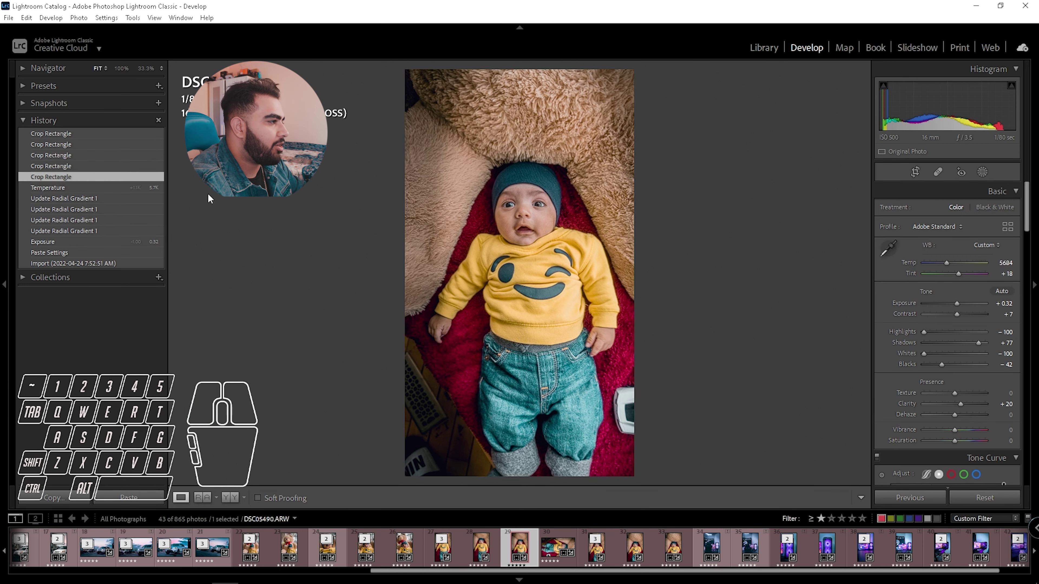
{"action": "left_click", "coordinate": [914, 172]}
{"action": "left_click", "coordinate": [160, 188]}
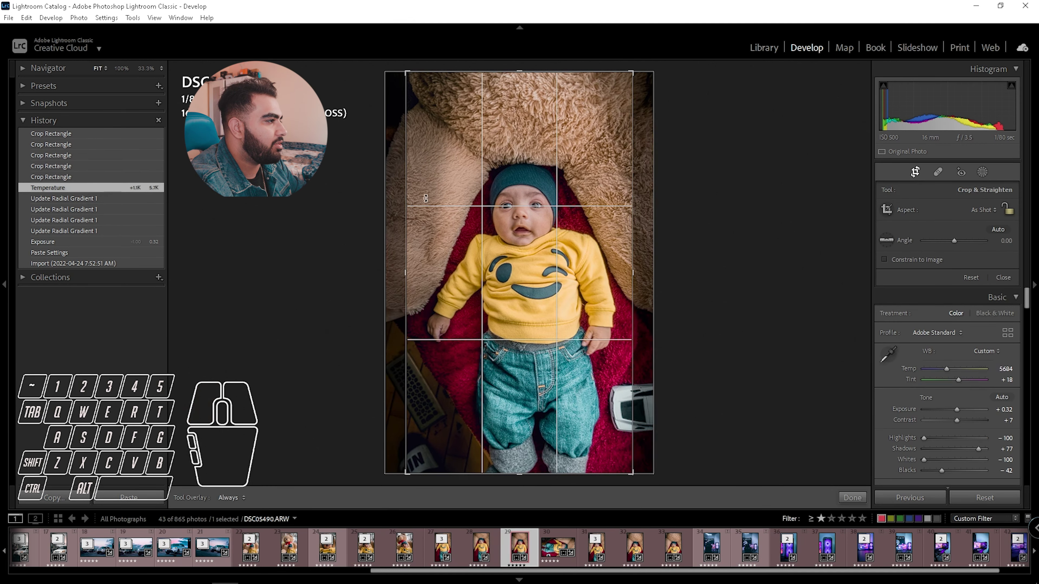
{"action": "left_click", "coordinate": [87, 176]}
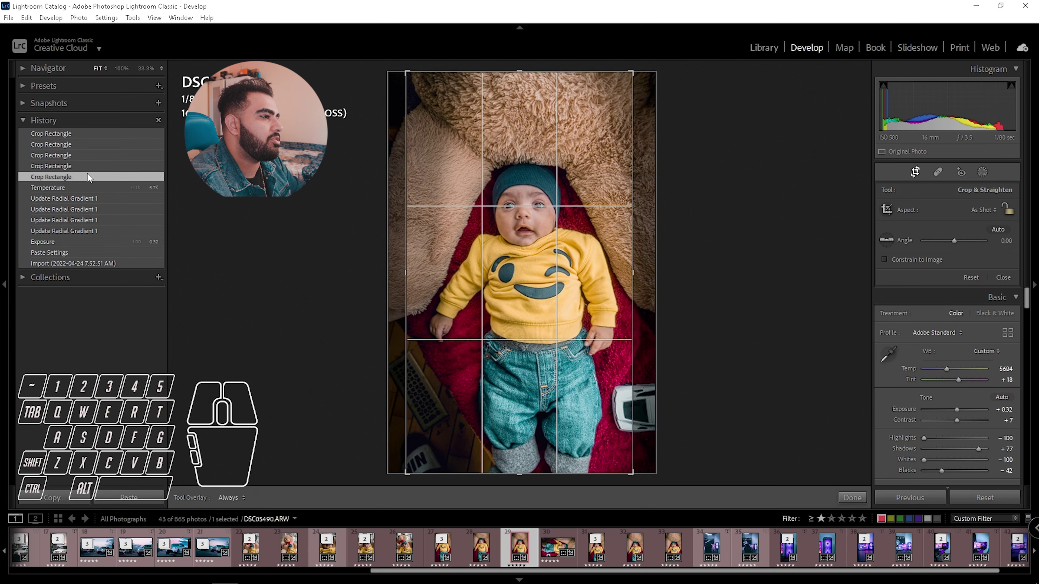
Step through the remaining crop states to the latest one, close the Crop tool and inspect the cropped photo
{"action": "left_click", "coordinate": [107, 166]}
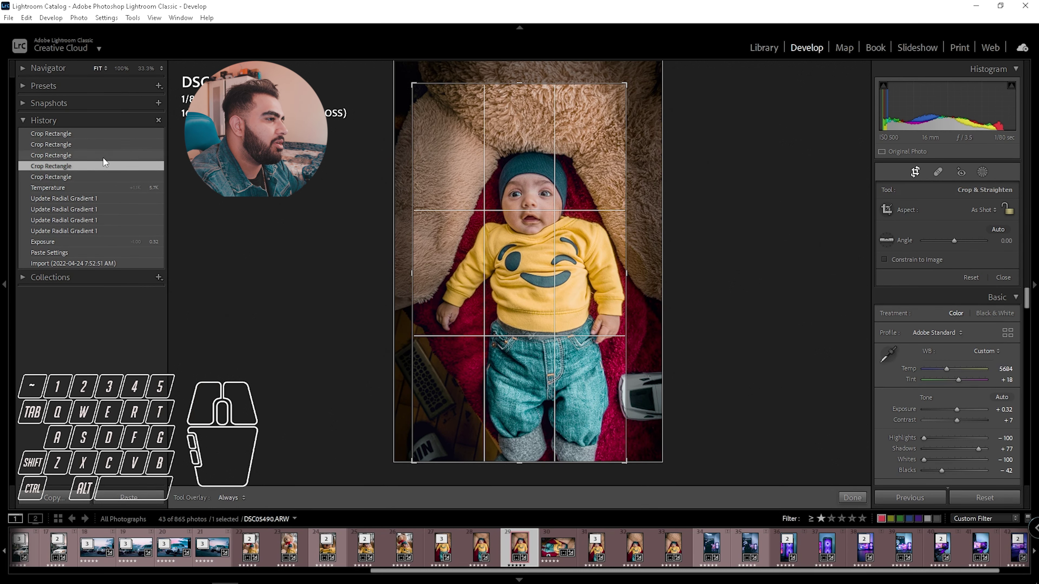
{"action": "left_click", "coordinate": [103, 156]}
{"action": "left_click", "coordinate": [102, 142]}
{"action": "left_click", "coordinate": [109, 135]}
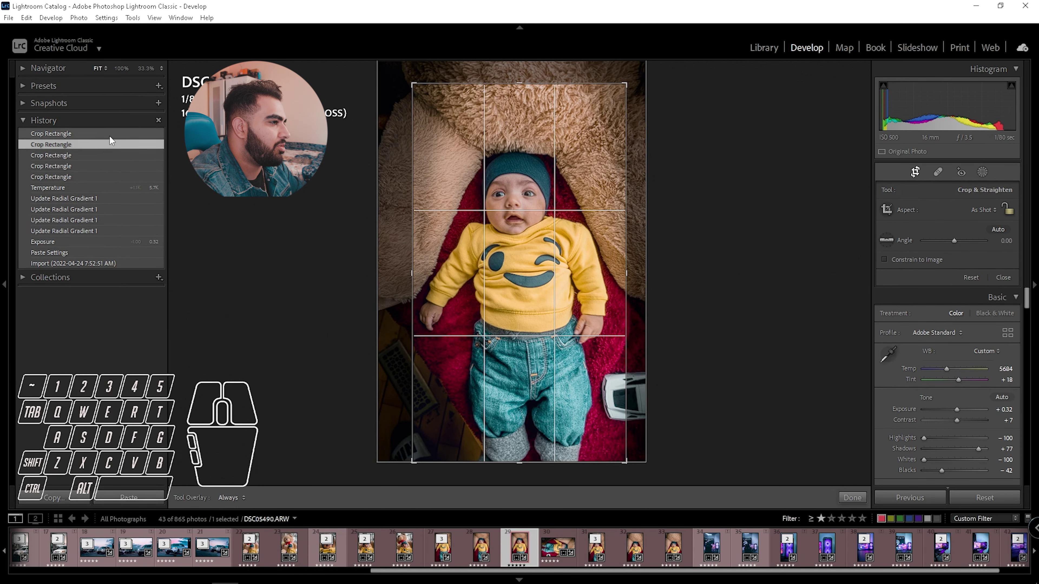
{"action": "left_click", "coordinate": [914, 172]}
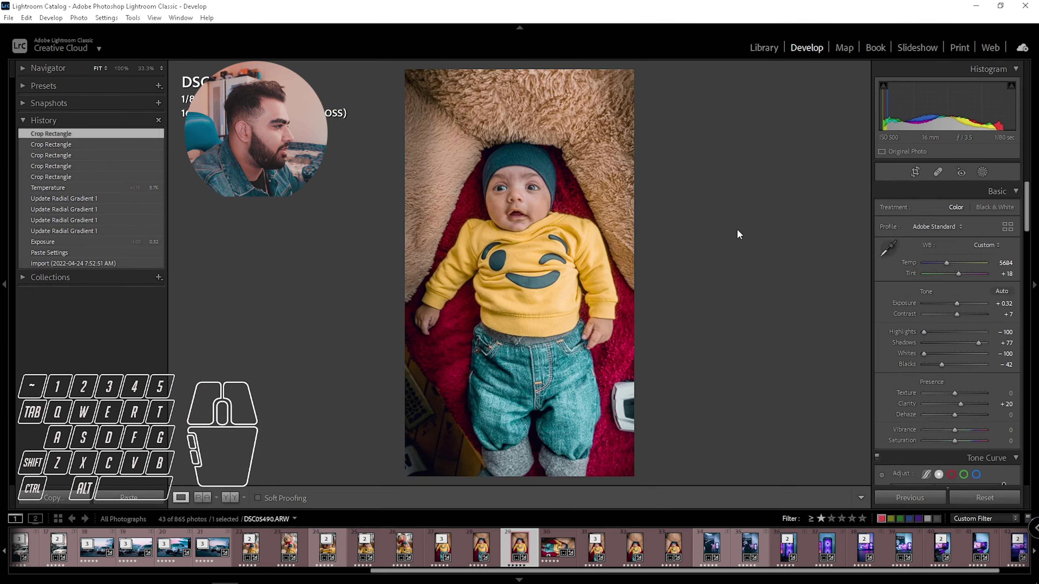
{"action": "left_click", "coordinate": [491, 249]}
{"action": "left_click", "coordinate": [541, 296]}
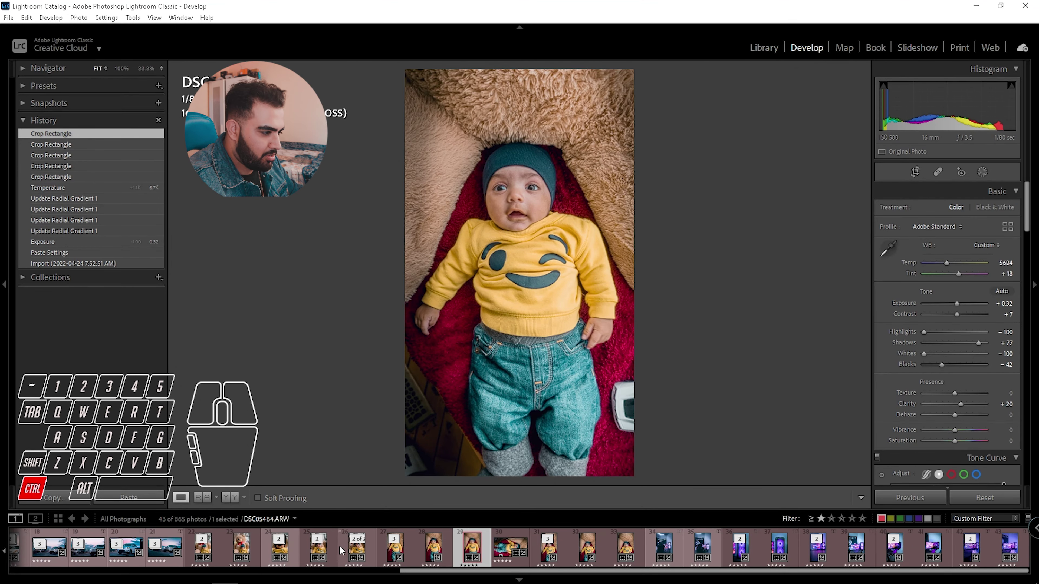
Select the other finished baby portraits along with DSC05490 and open their Enhance preview with Super Resolution
{"action": "left_click", "coordinate": [203, 548], "text": "ctrl"}
{"action": "left_click", "coordinate": [241, 551], "text": "ctrl"}
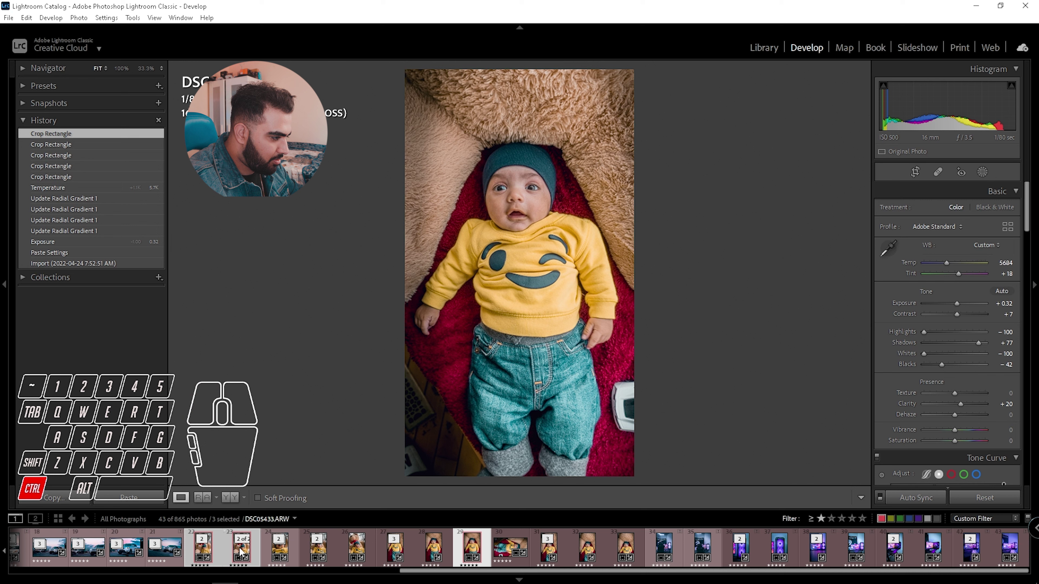
{"action": "scroll", "coordinate": [206, 545], "scroll_direction": "up", "scroll_amount": 4}
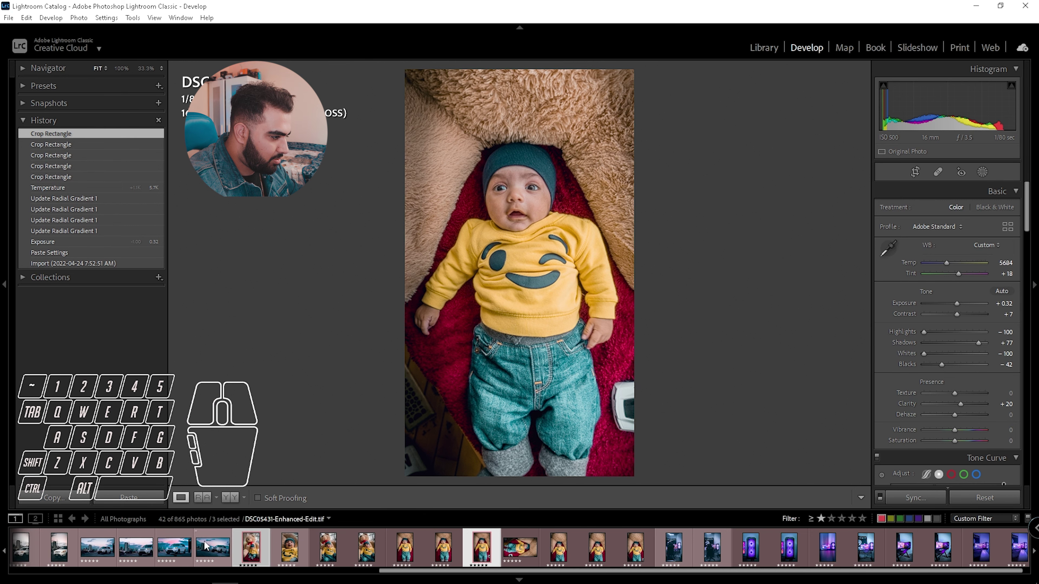
{"action": "left_click", "coordinate": [558, 547], "text": "ctrl"}
{"action": "right_click", "coordinate": [559, 544]}
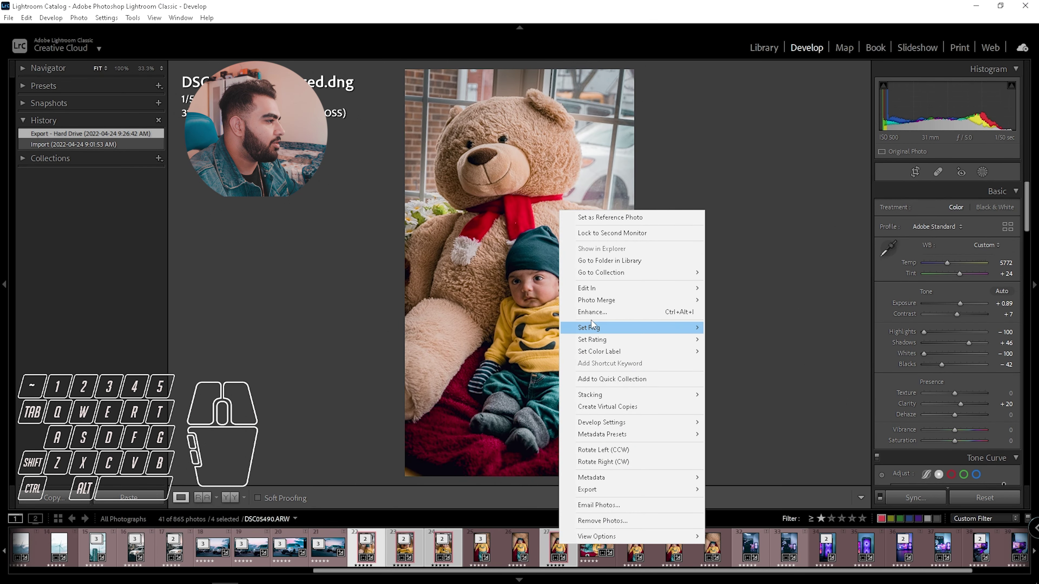
{"action": "left_click", "coordinate": [610, 313]}
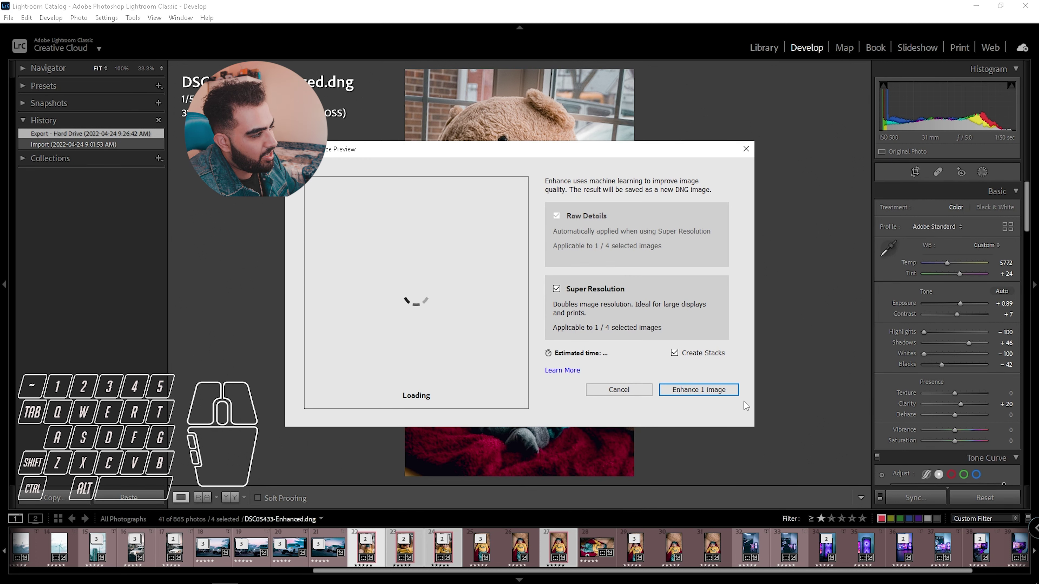
{"action": "left_click_drag", "start_coordinate": [413, 160], "coordinate": [371, 125]}
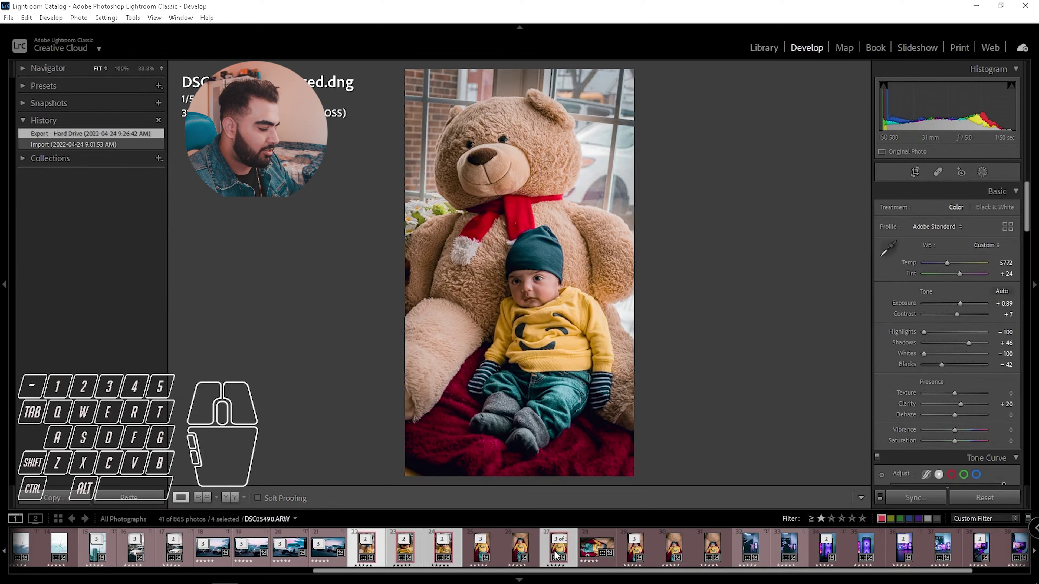
Open the selected baby photos for editing in Adobe Photoshop 2022
{"action": "right_click", "coordinate": [556, 556]}
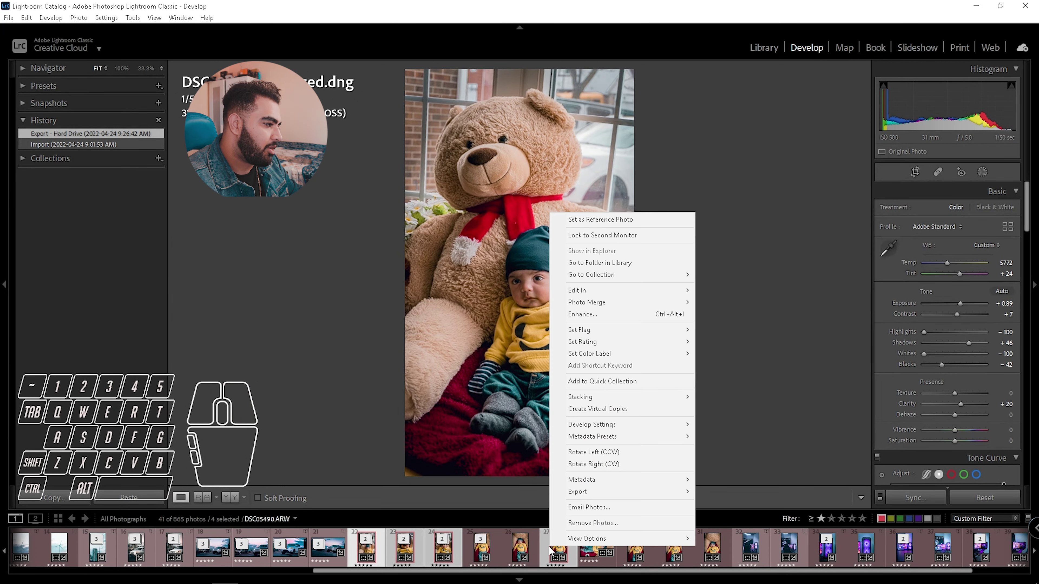
{"action": "mouse_move", "coordinate": [611, 492]}
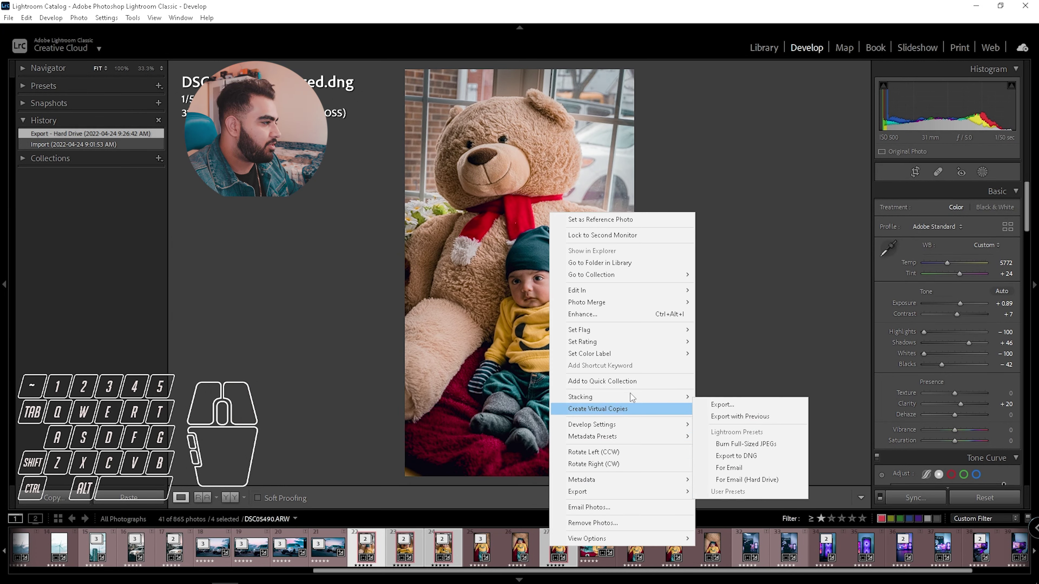
{"action": "mouse_move", "coordinate": [610, 291]}
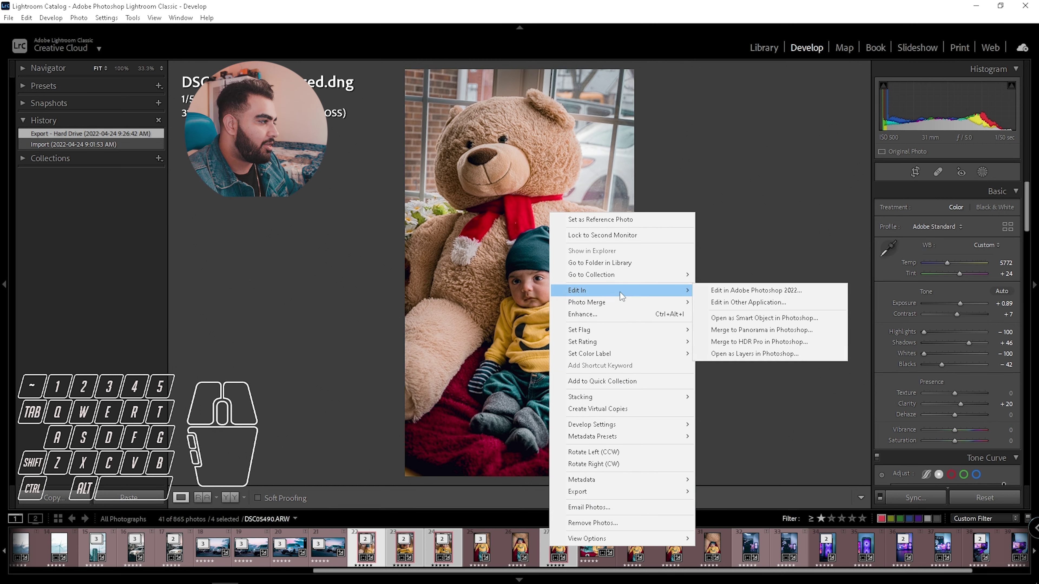
{"action": "left_click", "coordinate": [747, 293]}
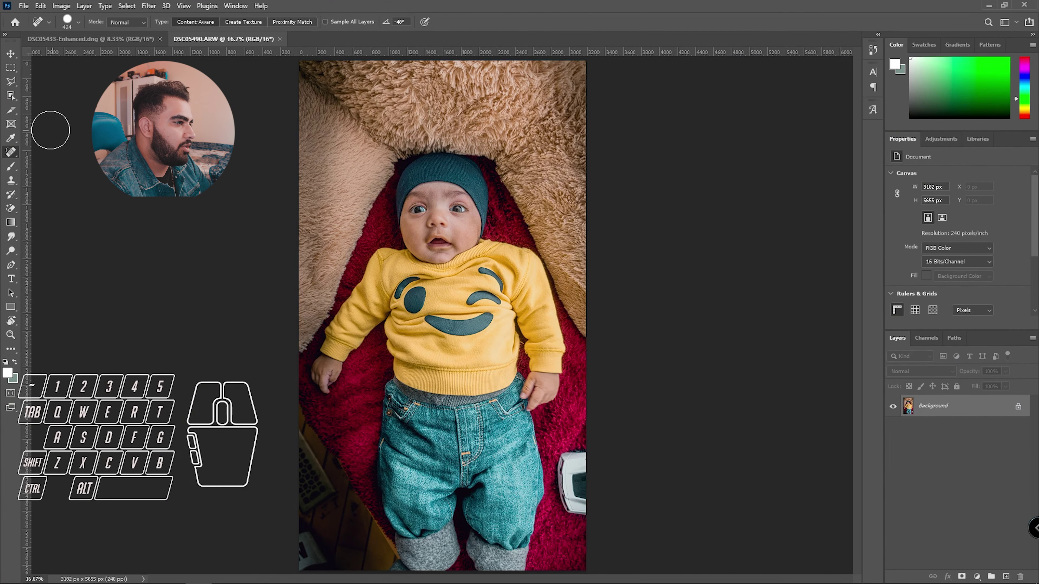
Activate the Spot Healing Brush in Content-Aware mode and enlarge its size to 712 px
{"action": "left_click", "coordinate": [11, 154]}
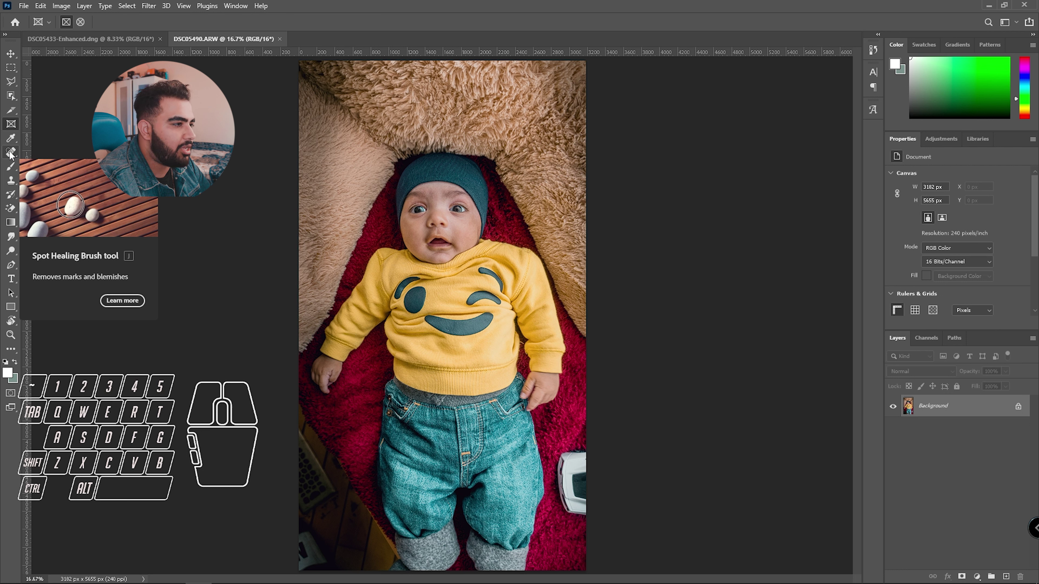
{"action": "right_click", "coordinate": [12, 151]}
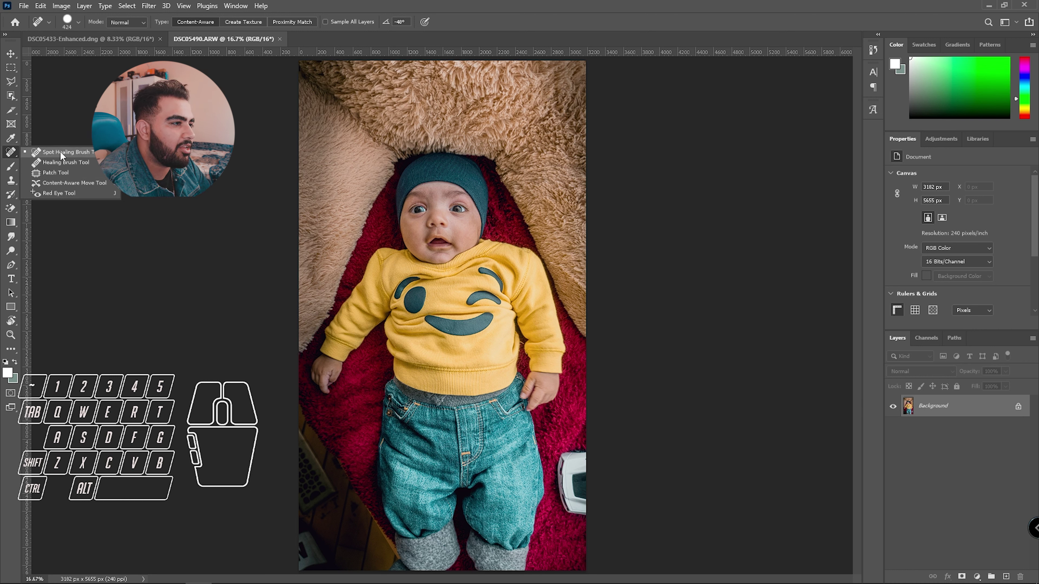
{"action": "left_click", "coordinate": [90, 151]}
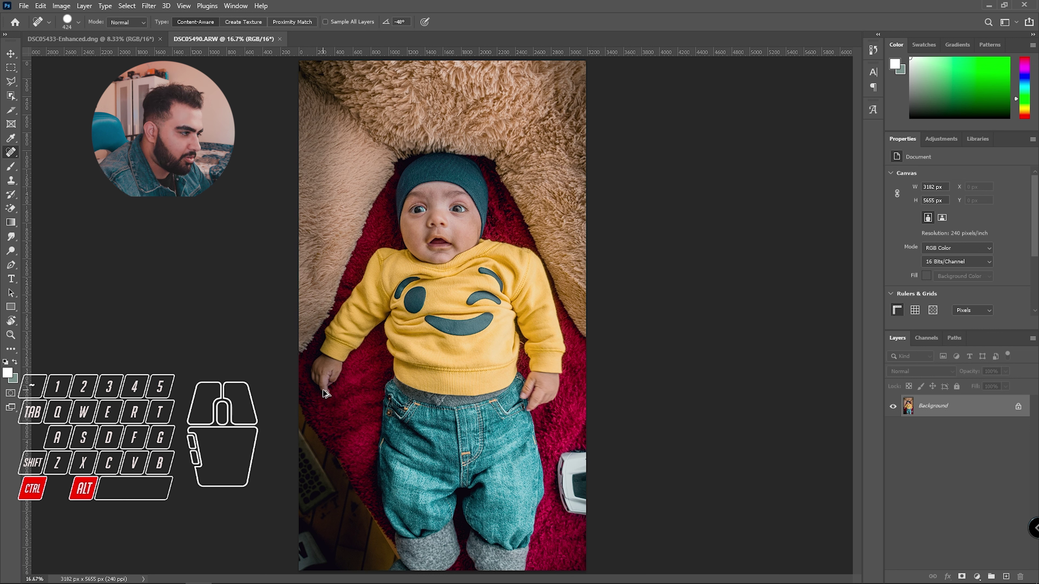
{"action": "right_click", "coordinate": [327, 411], "text": "ctrl+alt"}
{"action": "mouse_move", "coordinate": [327, 411]}
{"action": "left_mouse_down"}
{"action": "mouse_move", "coordinate": [348, 416]}
{"action": "mouse_move", "coordinate": [340, 408]}
{"action": "mouse_move", "coordinate": [302, 499]}
{"action": "mouse_move", "coordinate": [291, 577]}
{"action": "left_mouse_up"}
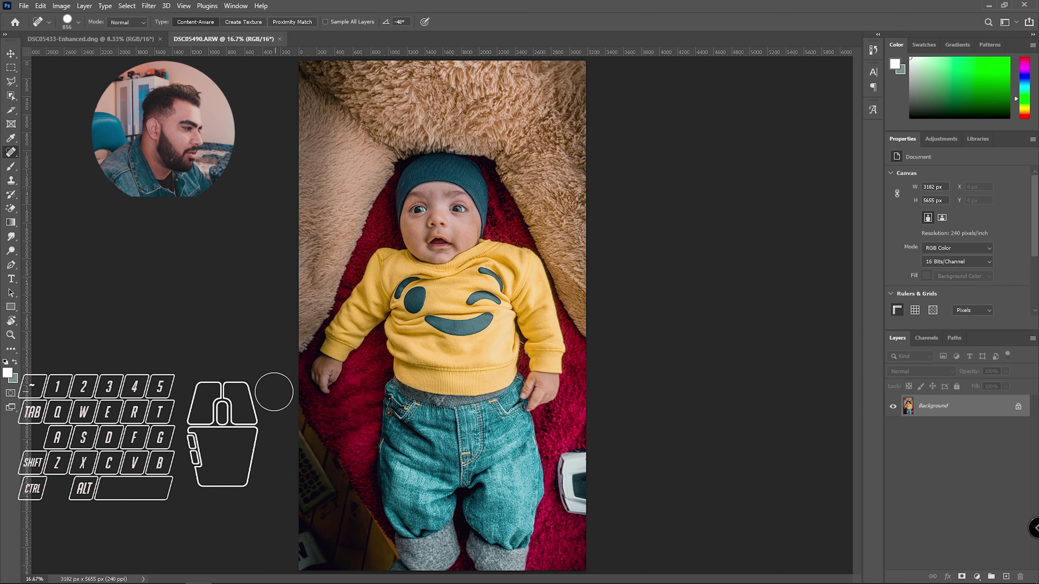
{"action": "right_click", "coordinate": [297, 411], "text": "ctrl+alt"}
{"action": "mouse_move", "coordinate": [297, 411]}
{"action": "left_mouse_down"}
{"action": "mouse_move", "coordinate": [330, 424]}
{"action": "mouse_move", "coordinate": [301, 499]}
{"action": "left_mouse_up"}
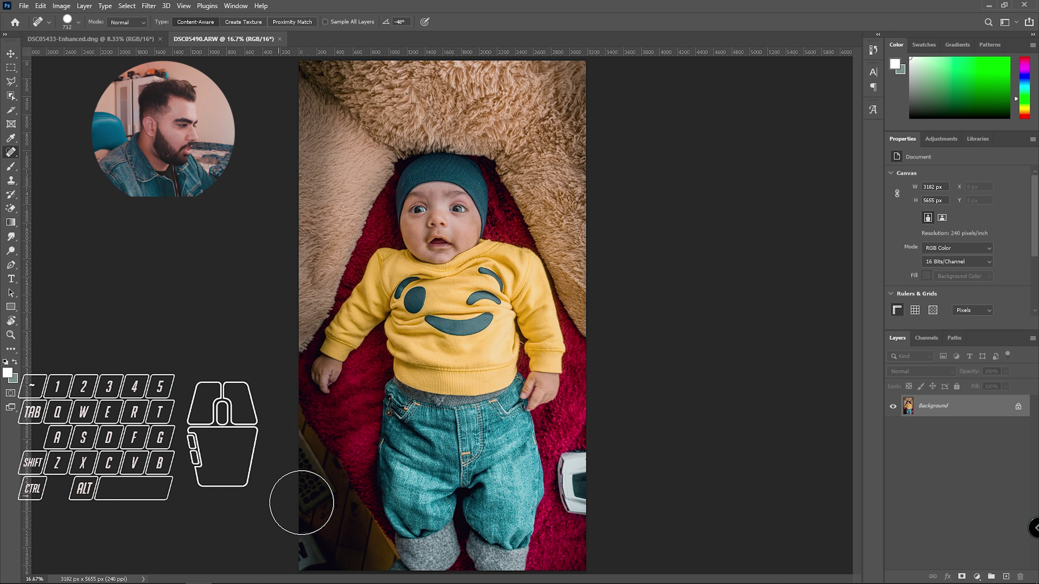
Heal away the dark wooden floor and keyboard beside the blanket, using a 172 px brush for the remnants next to the grey trouser cuff
{"action": "mouse_move", "coordinate": [280, 418]}
{"action": "left_mouse_down"}
{"action": "mouse_move", "coordinate": [336, 494]}
{"action": "mouse_move", "coordinate": [364, 549]}
{"action": "mouse_move", "coordinate": [363, 572]}
{"action": "mouse_move", "coordinate": [290, 534]}
{"action": "mouse_move", "coordinate": [293, 520]}
{"action": "left_mouse_up"}
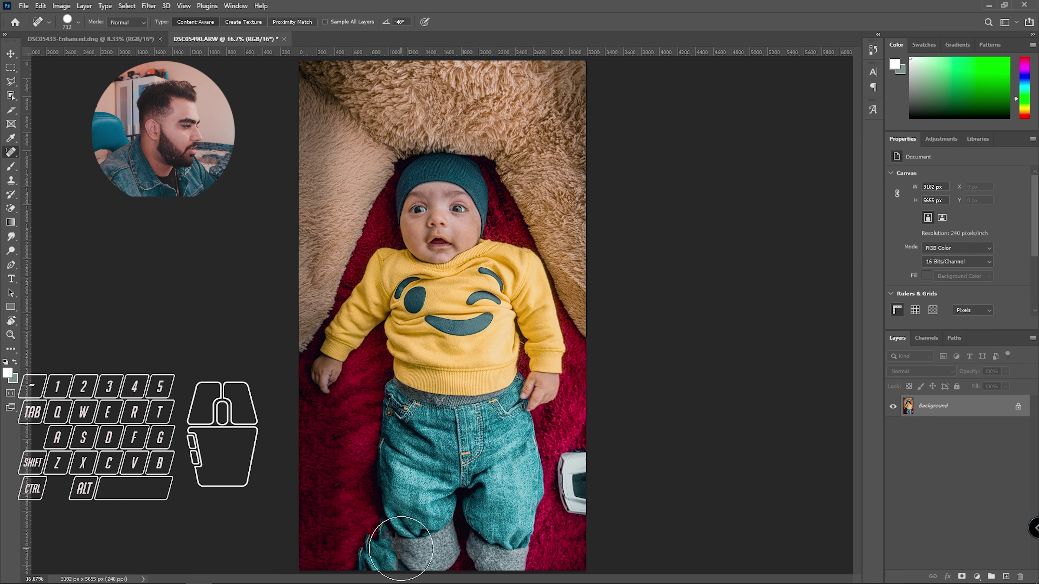
{"action": "key", "text": "ctrl+z"}
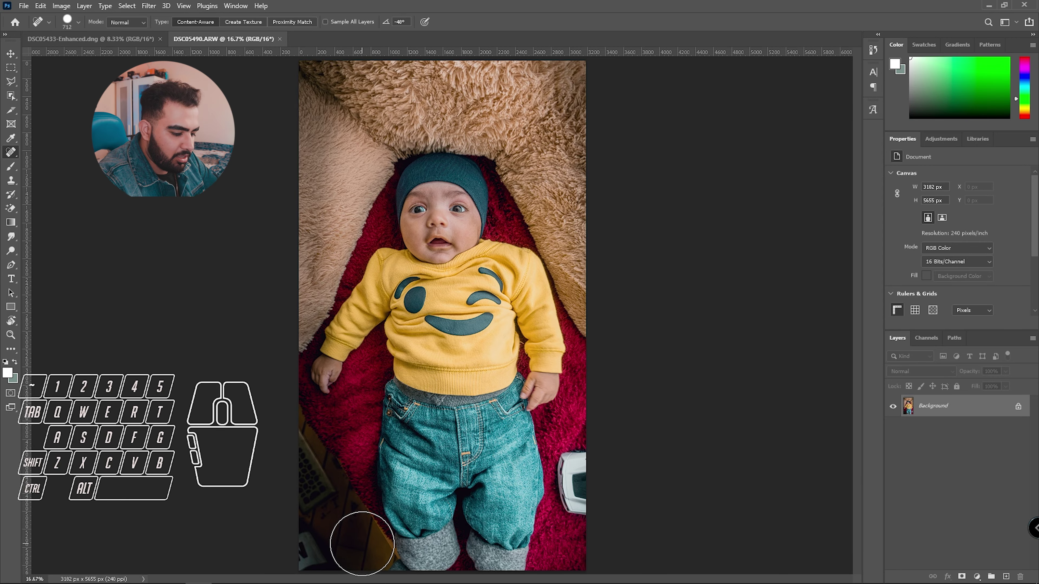
{"action": "key", "text": "ctrl+plus"}
{"action": "key", "text": "ctrl+plus"}
{"action": "scroll", "coordinate": [323, 393], "scroll_direction": "down", "scroll_amount": 10}
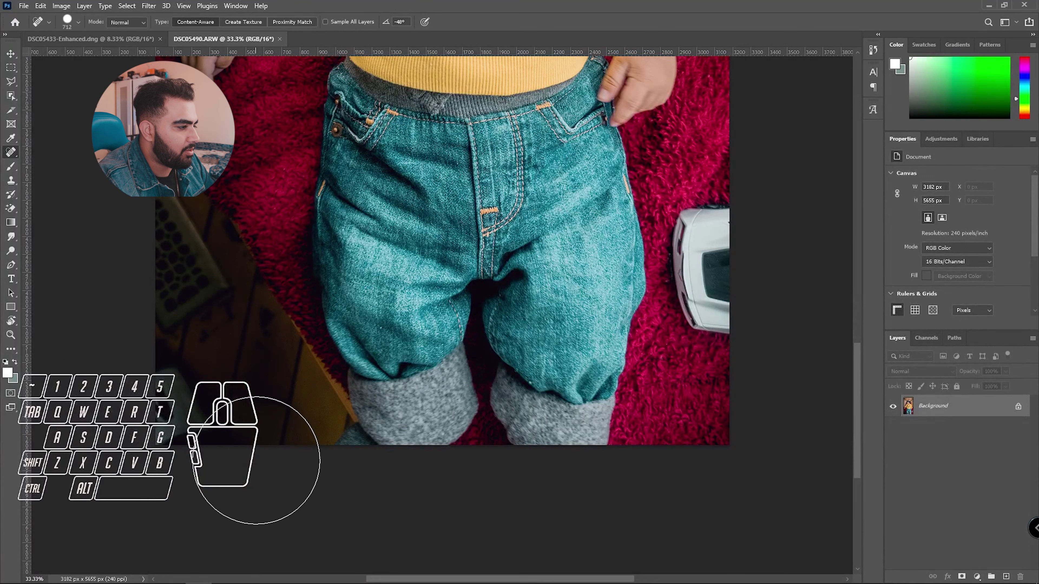
{"action": "mouse_move", "coordinate": [272, 449]}
{"action": "left_mouse_down"}
{"action": "mouse_move", "coordinate": [314, 416]}
{"action": "mouse_move", "coordinate": [296, 406]}
{"action": "mouse_move", "coordinate": [194, 235]}
{"action": "mouse_move", "coordinate": [170, 153]}
{"action": "mouse_move", "coordinate": [139, 244]}
{"action": "mouse_move", "coordinate": [141, 445]}
{"action": "mouse_move", "coordinate": [118, 321]}
{"action": "mouse_move", "coordinate": [102, 483]}
{"action": "left_mouse_up"}
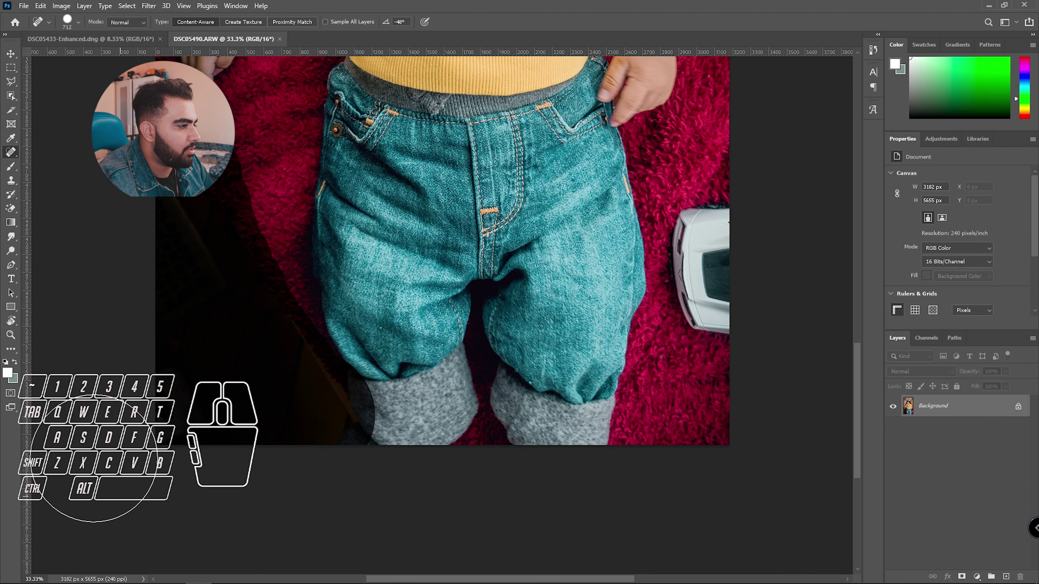
{"action": "mouse_move", "coordinate": [249, 400]}
{"action": "left_mouse_down"}
{"action": "mouse_move", "coordinate": [200, 400]}
{"action": "mouse_move", "coordinate": [322, 370]}
{"action": "mouse_move", "coordinate": [363, 445]}
{"action": "mouse_move", "coordinate": [335, 378]}
{"action": "mouse_move", "coordinate": [347, 419]}
{"action": "mouse_move", "coordinate": [305, 432]}
{"action": "left_mouse_up"}
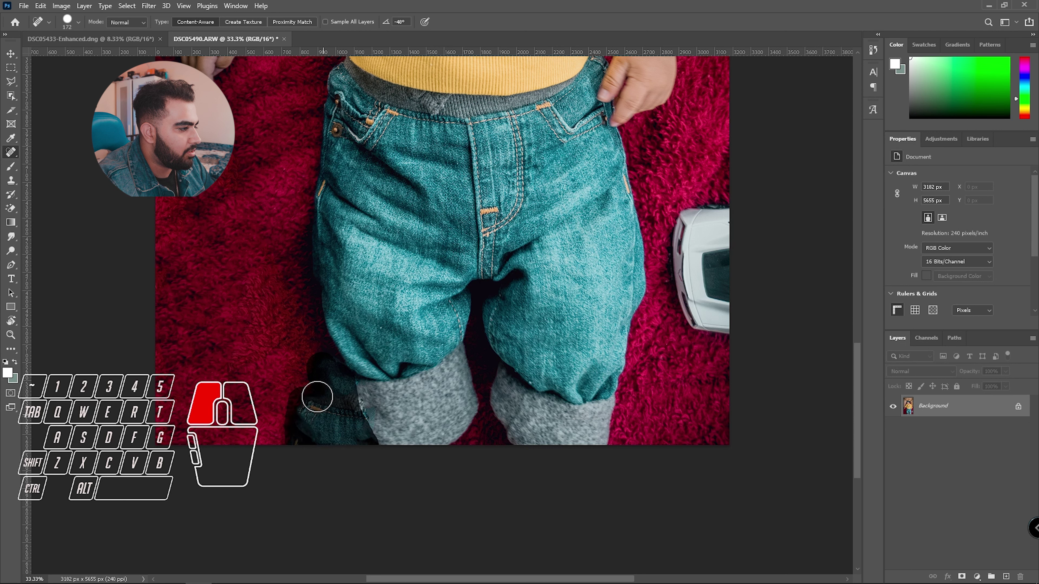
{"action": "mouse_move", "coordinate": [317, 396]}
{"action": "left_mouse_down"}
{"action": "mouse_move", "coordinate": [284, 445]}
{"action": "mouse_move", "coordinate": [334, 399]}
{"action": "mouse_move", "coordinate": [335, 384]}
{"action": "mouse_move", "coordinate": [340, 453]}
{"action": "mouse_move", "coordinate": [363, 418]}
{"action": "left_mouse_up"}
{"action": "left_click", "coordinate": [354, 393]}
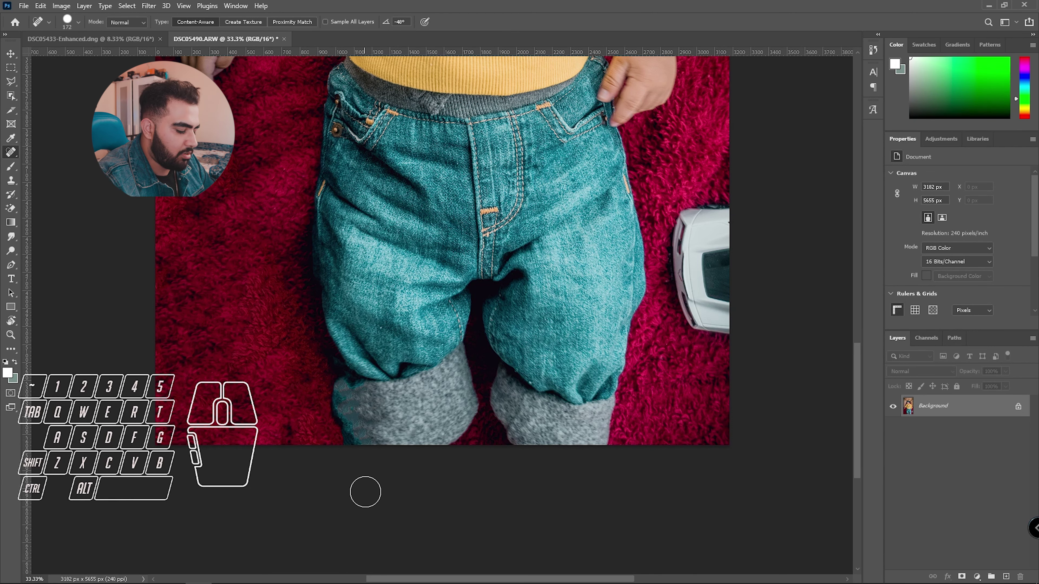
Remove the white toy car at the photo's edge with a 550 px Spot Healing Brush
{"action": "key", "text": "ctrl+minus"}
{"action": "key", "text": "ctrl+minus"}
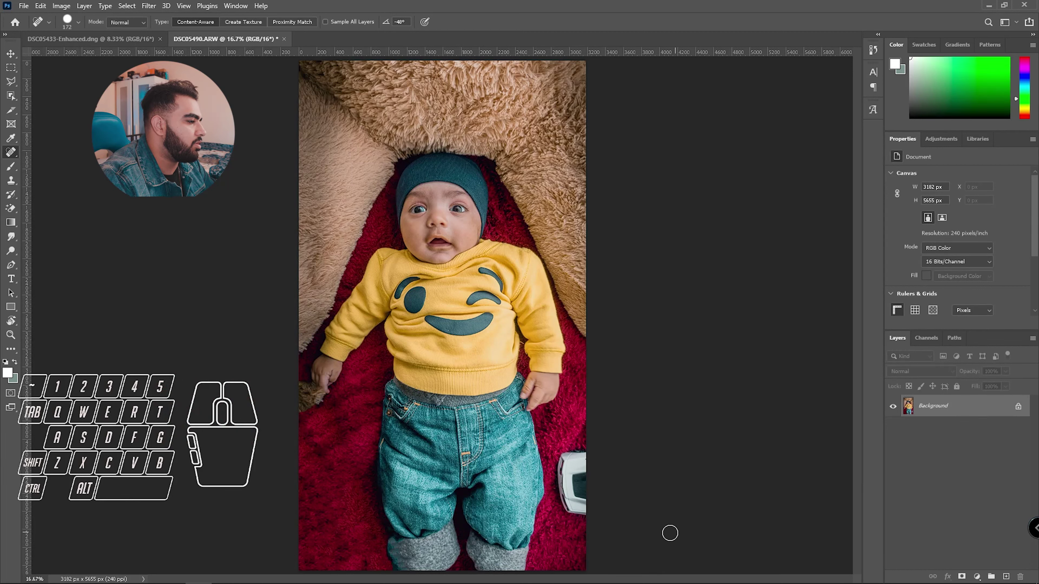
{"action": "mouse_move", "coordinate": [571, 483]}
{"action": "left_mouse_down", "text": "ctrl+alt"}
{"action": "mouse_move", "coordinate": [588, 484]}
{"action": "mouse_move", "coordinate": [579, 482]}
{"action": "mouse_move", "coordinate": [581, 509]}
{"action": "left_mouse_up", "text": "ctrl+alt"}
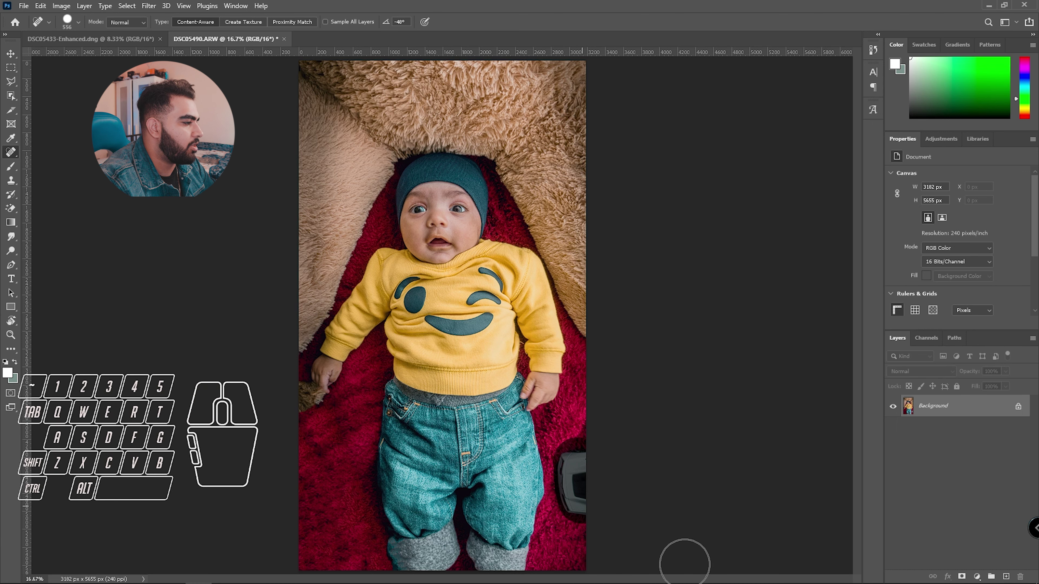
Reduce the Spot Healing Brush size to 196 px
{"action": "scroll", "coordinate": [659, 464], "scroll_direction": "down", "scroll_amount": 1}
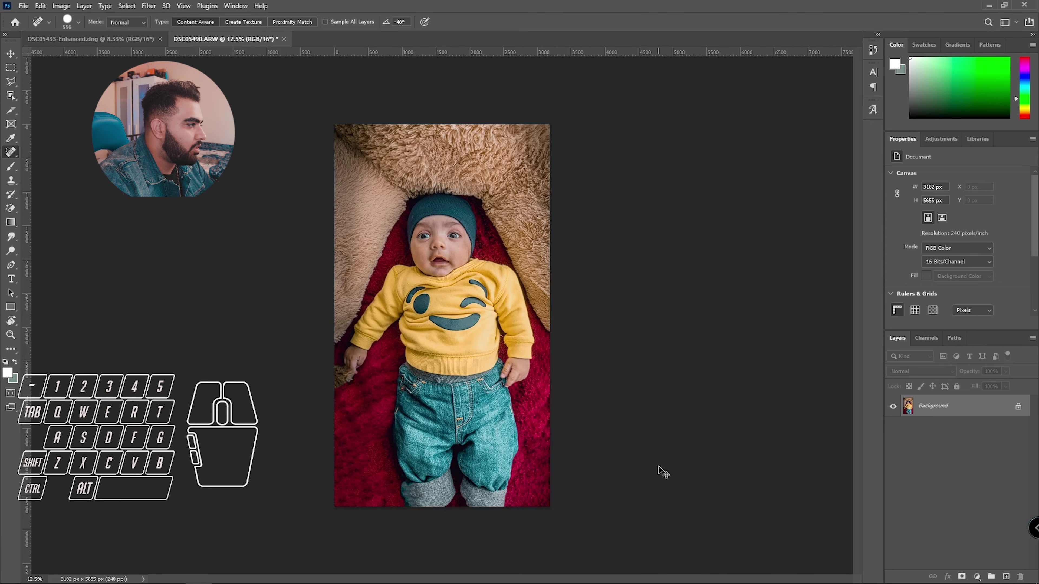
{"action": "scroll", "coordinate": [574, 278], "scroll_direction": "up", "scroll_amount": 2}
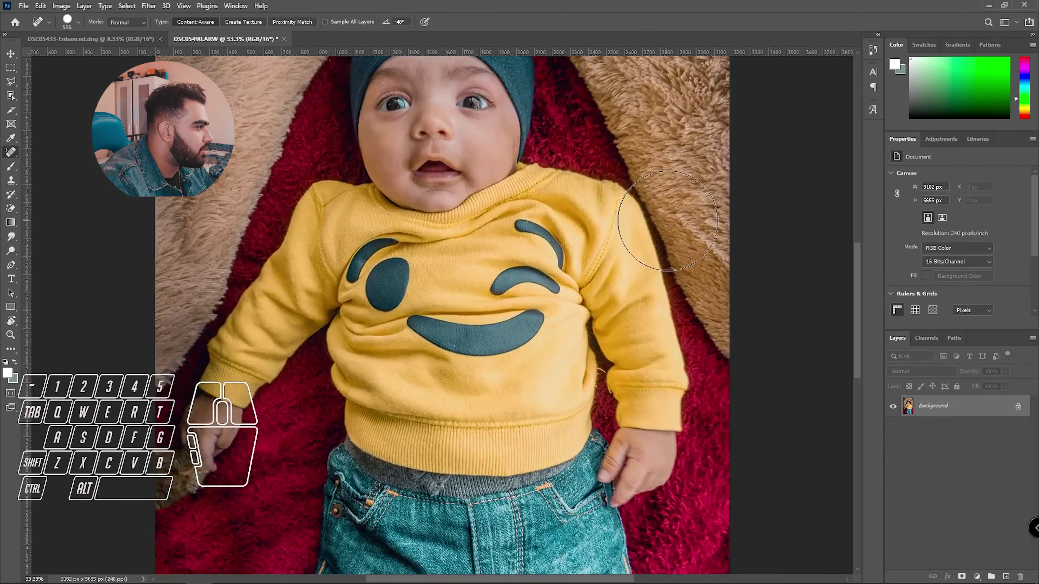
{"action": "right_click", "coordinate": [692, 206], "text": "ctrl+alt"}
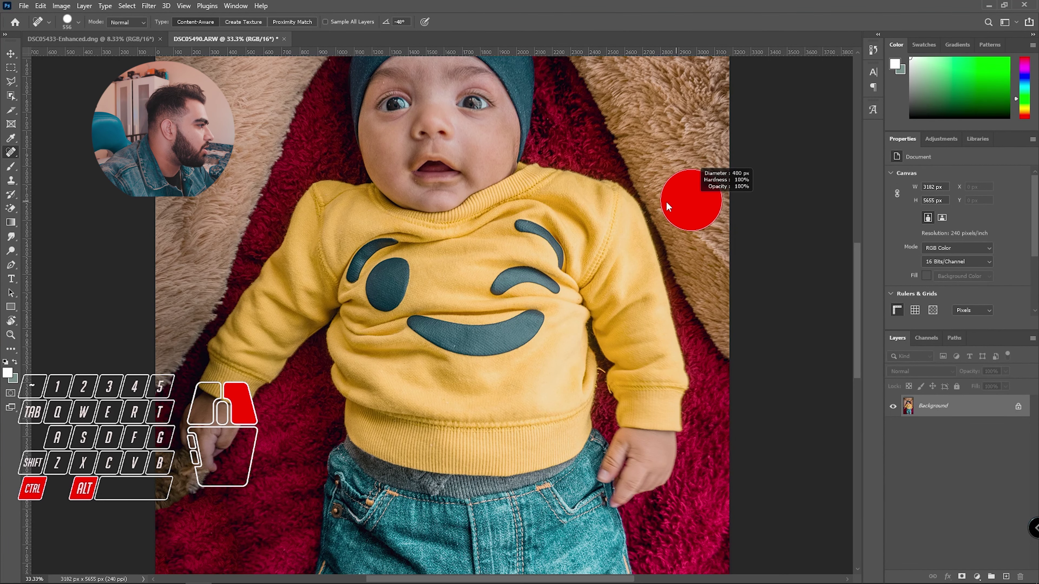
{"action": "left_click_drag", "start_coordinate": [680, 219], "coordinate": [737, 269]}
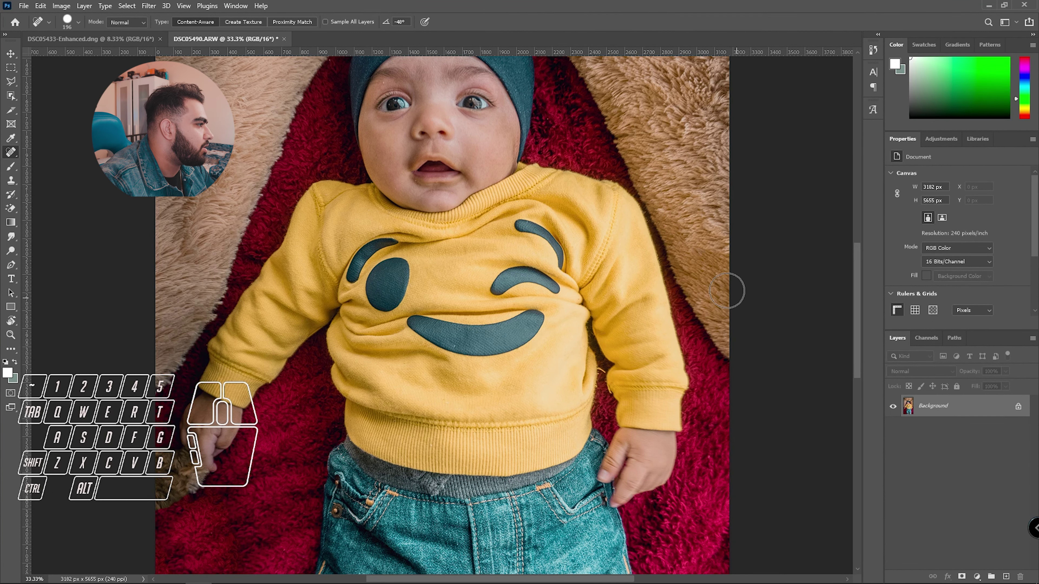
Examine the retouched photo up close, from the teddy bear fur down to the jeans, and as a whole
{"action": "scroll", "coordinate": [719, 298], "scroll_direction": "up", "scroll_amount": 2}
{"action": "scroll", "coordinate": [668, 278], "scroll_direction": "up", "scroll_amount": 6}
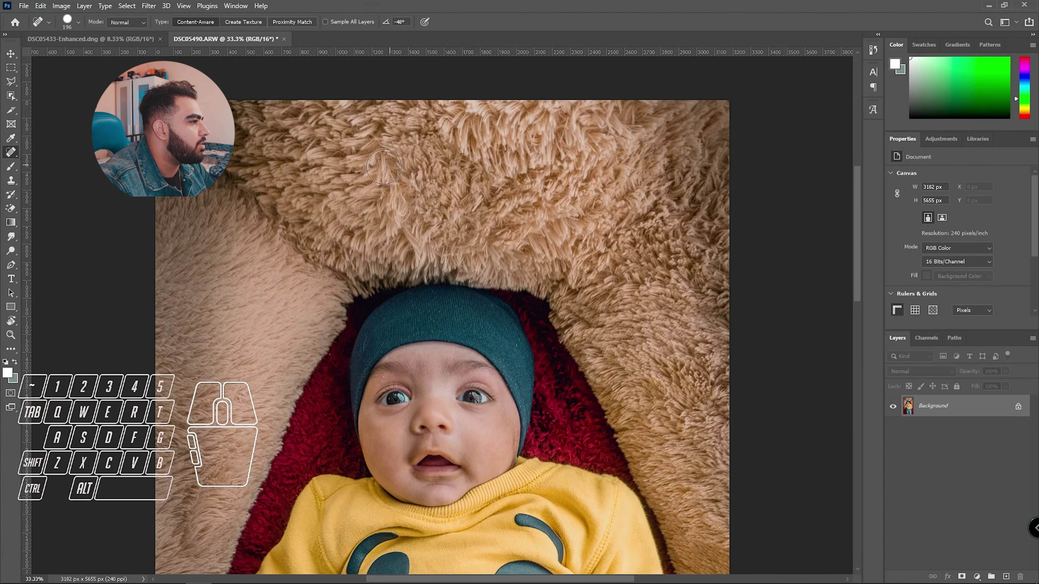
{"action": "left_click_drag", "start_coordinate": [383, 167], "coordinate": [419, 254]}
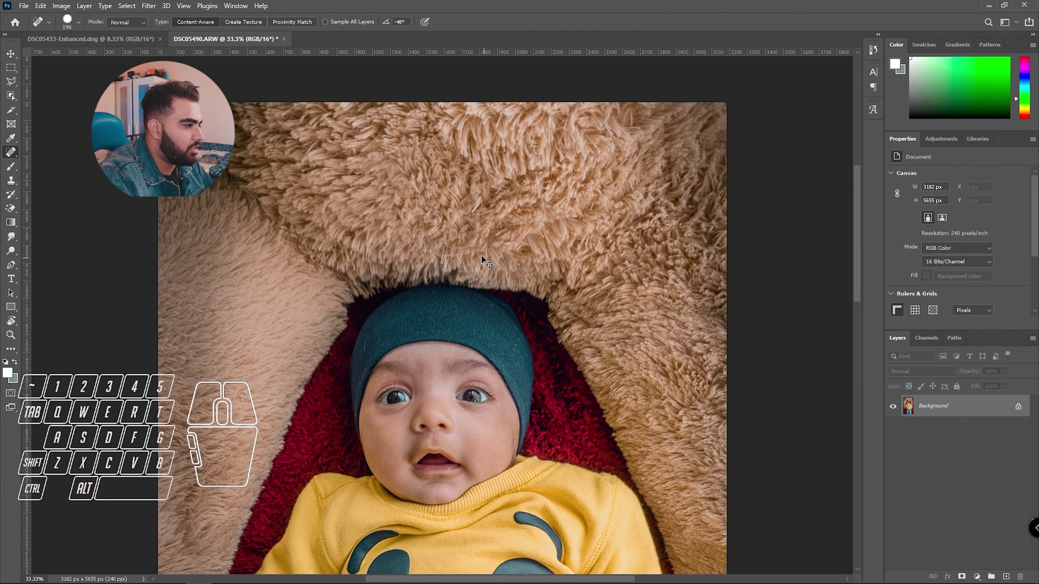
{"action": "key", "text": "ctrl+minus"}
{"action": "key", "text": "ctrl+minus"}
{"action": "key", "text": "ctrl+minus"}
{"action": "scroll", "coordinate": [305, 387], "scroll_direction": "up", "scroll_amount": 3}
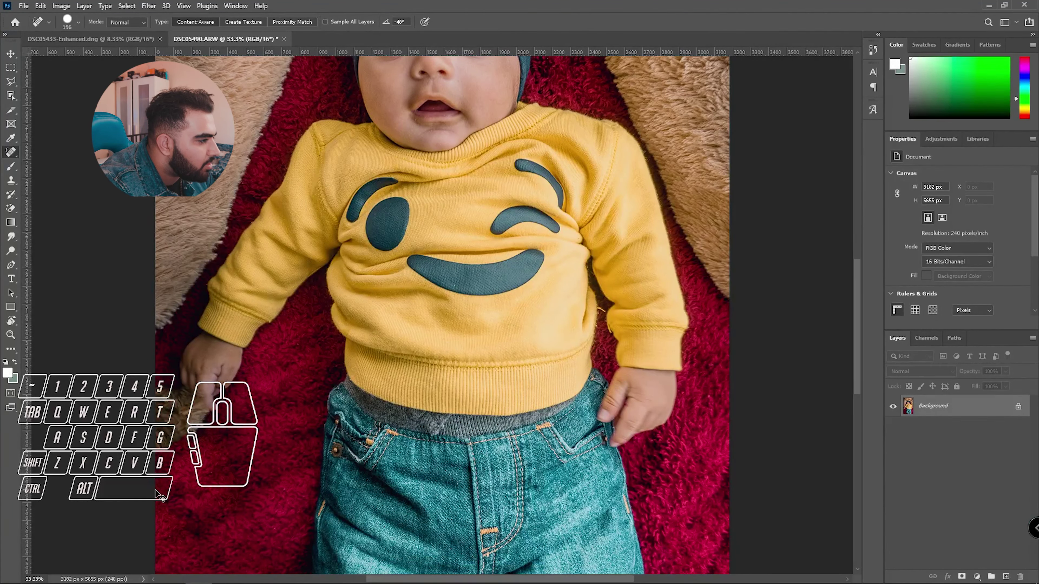
{"action": "scroll", "coordinate": [159, 495], "scroll_direction": "down", "scroll_amount": 3}
{"action": "scroll", "coordinate": [253, 499], "scroll_direction": "up", "scroll_amount": 1}
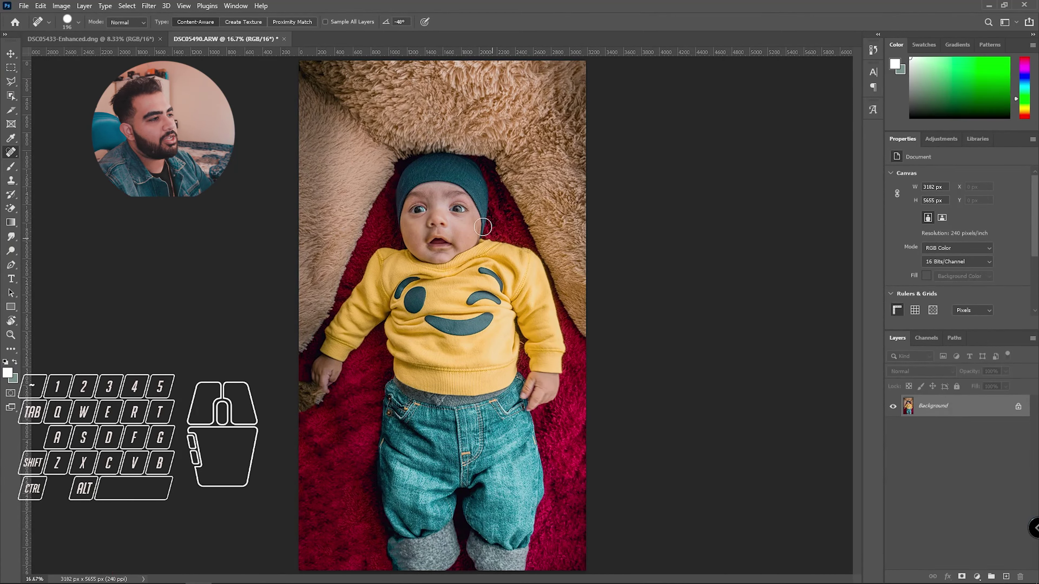
Close the DSC05433-Enhanced and DSC05490 documents, saving the changes to both
{"action": "left_click", "coordinate": [160, 38]}
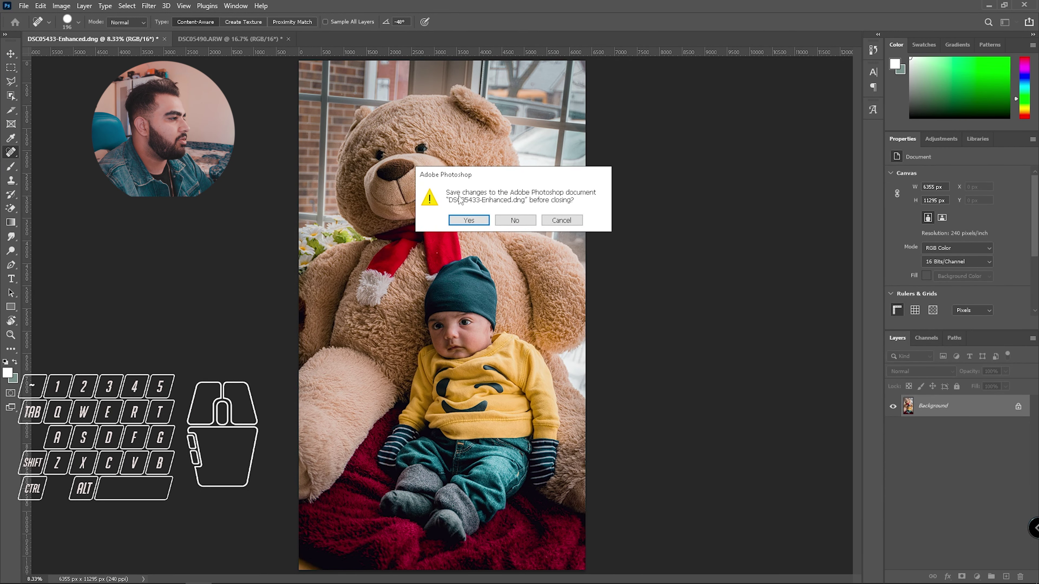
{"action": "left_click", "coordinate": [469, 220]}
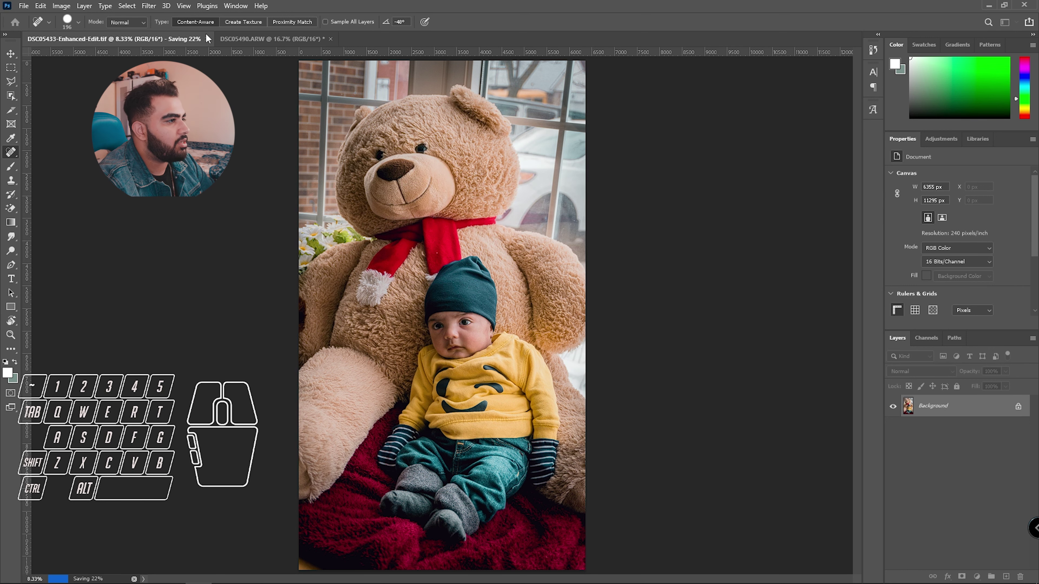
{"action": "left_click", "coordinate": [330, 38]}
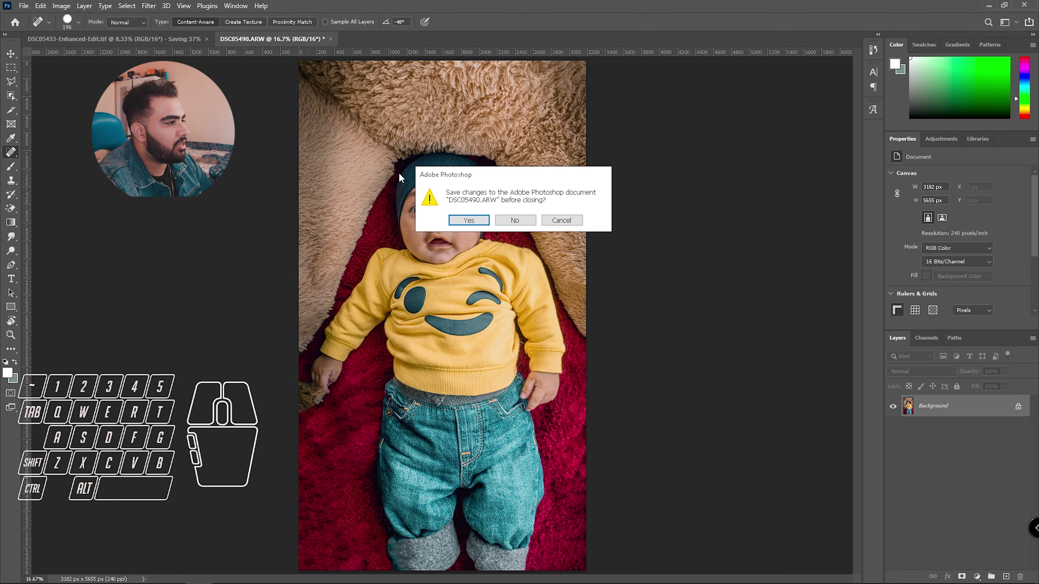
{"action": "left_click", "coordinate": [476, 221]}
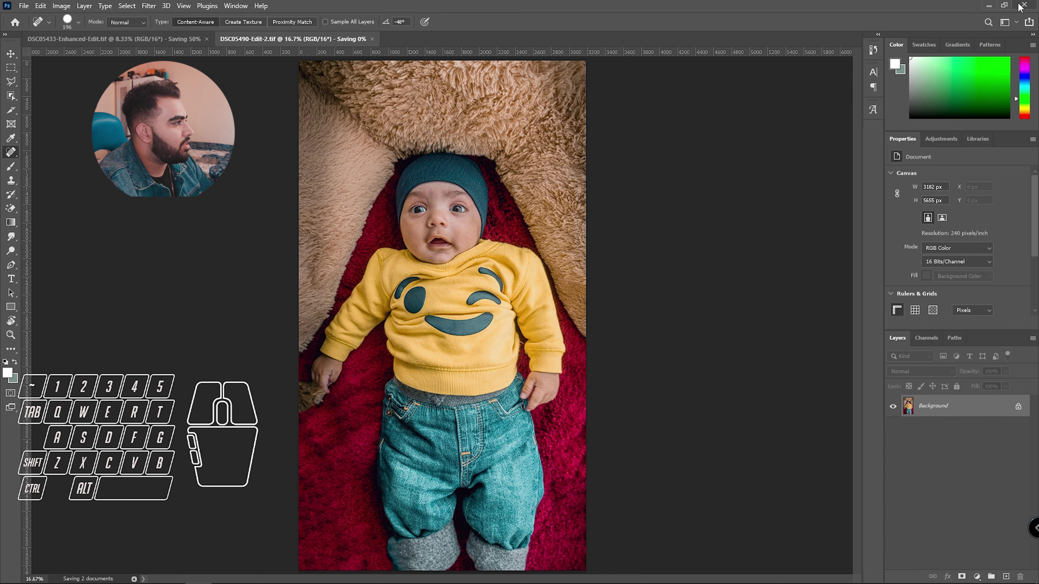
Close Photoshop and Lightroom Classic, and bring Lightroom Classic back up in the Develop module
{"action": "left_click", "coordinate": [1034, 6]}
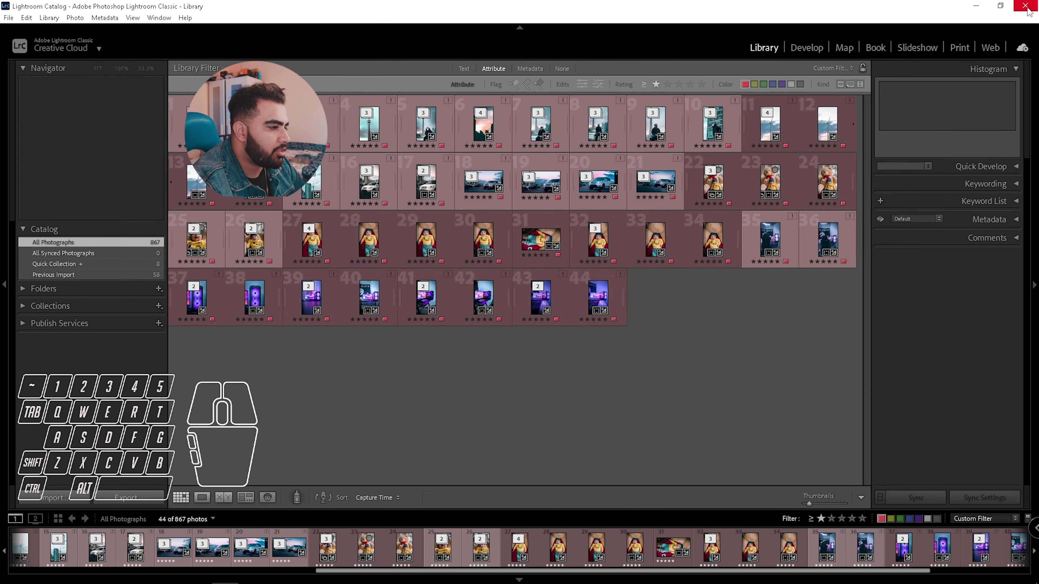
{"action": "left_click", "coordinate": [1028, 12]}
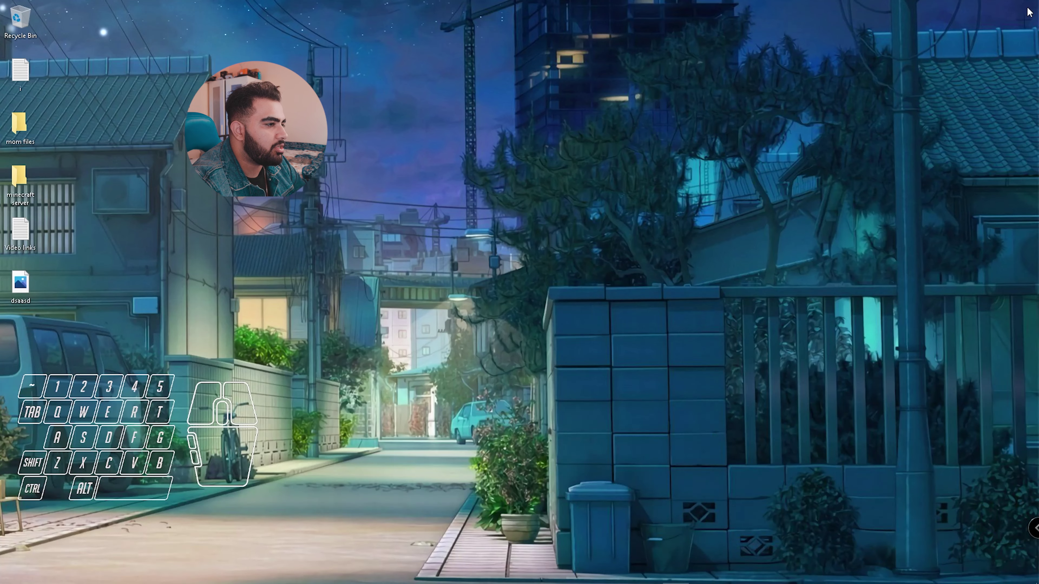
{"action": "mouse_move", "coordinate": [365, 569]}
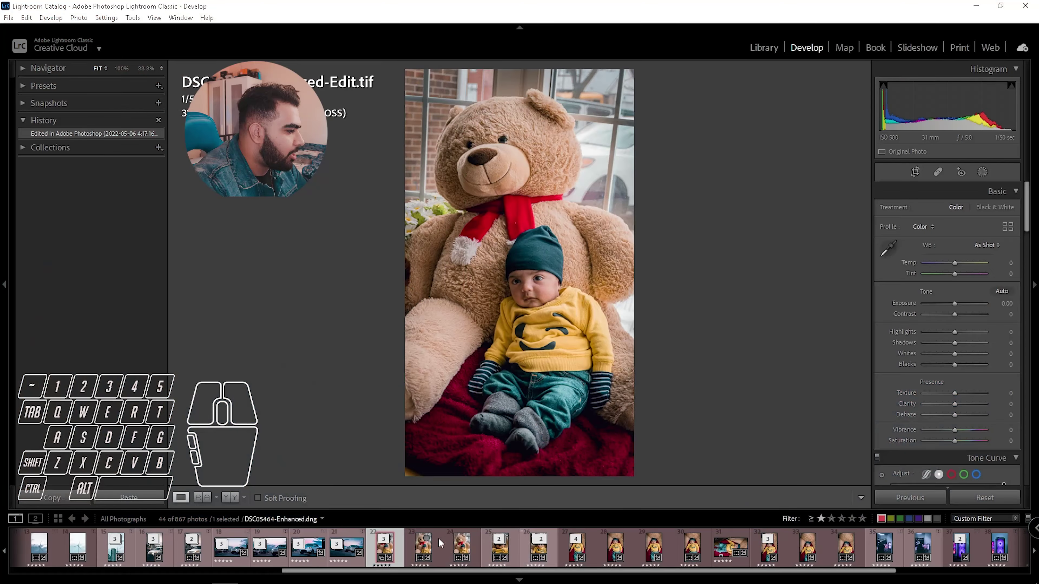
Select the other finished baby portraits along with DSC05433-Enhanced-Edit.tif and open the export settings for the four photos
{"action": "left_click", "coordinate": [440, 543], "text": "ctrl"}
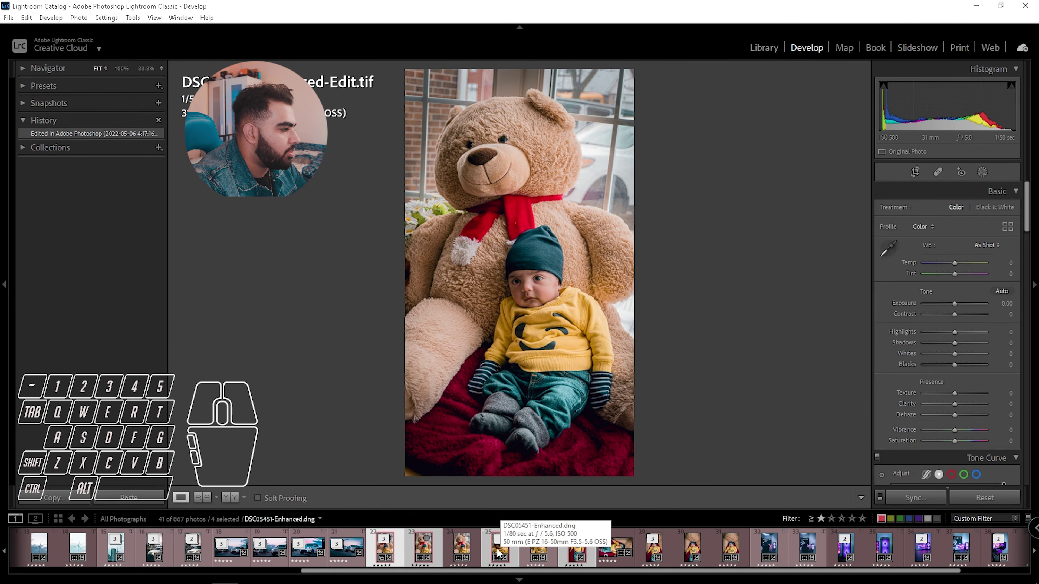
{"action": "right_click", "coordinate": [497, 548]}
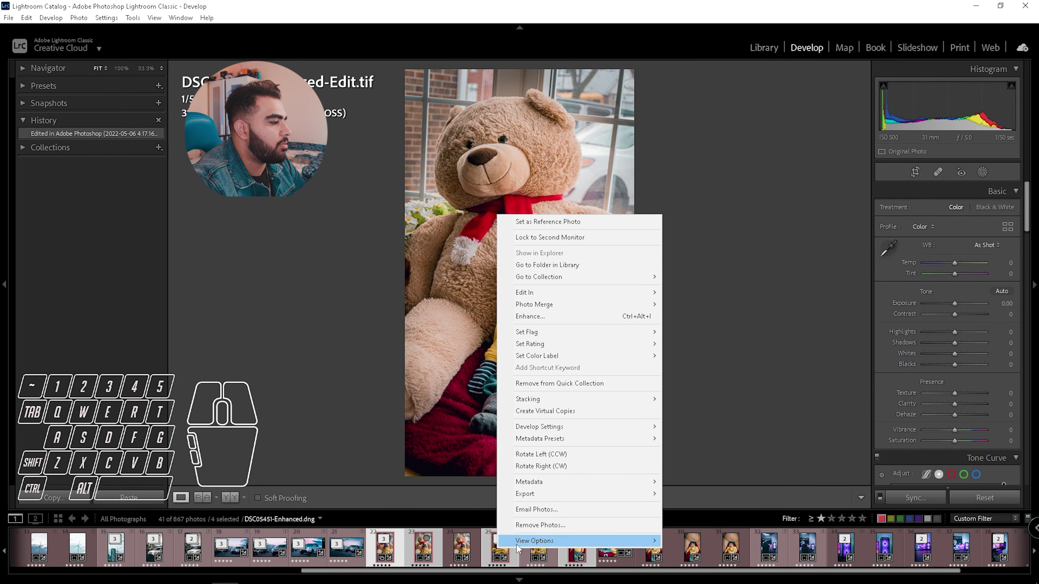
{"action": "mouse_move", "coordinate": [563, 494]}
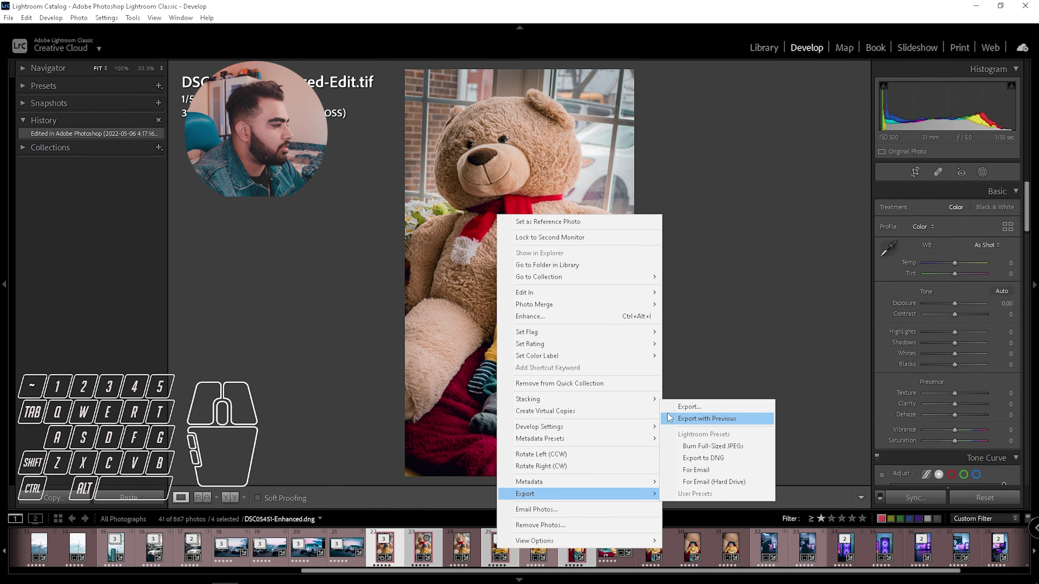
{"action": "left_click", "coordinate": [700, 411]}
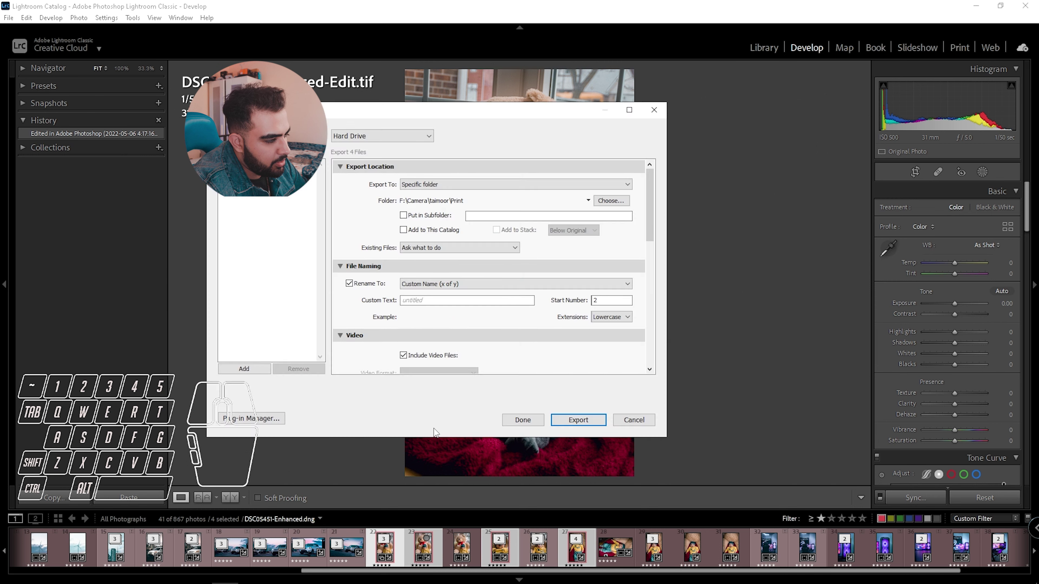
Choose the Print folder as the export location and clear the start number of the custom file naming
{"action": "left_click", "coordinate": [610, 201]}
{"action": "left_click", "coordinate": [695, 392]}
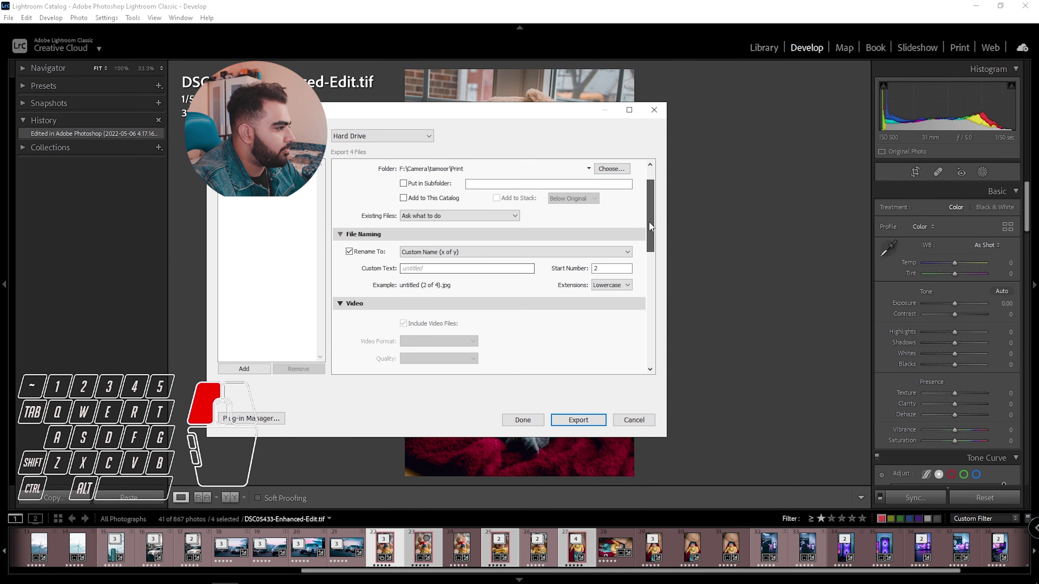
{"action": "scroll", "coordinate": [565, 261], "scroll_direction": "down", "scroll_amount": 2}
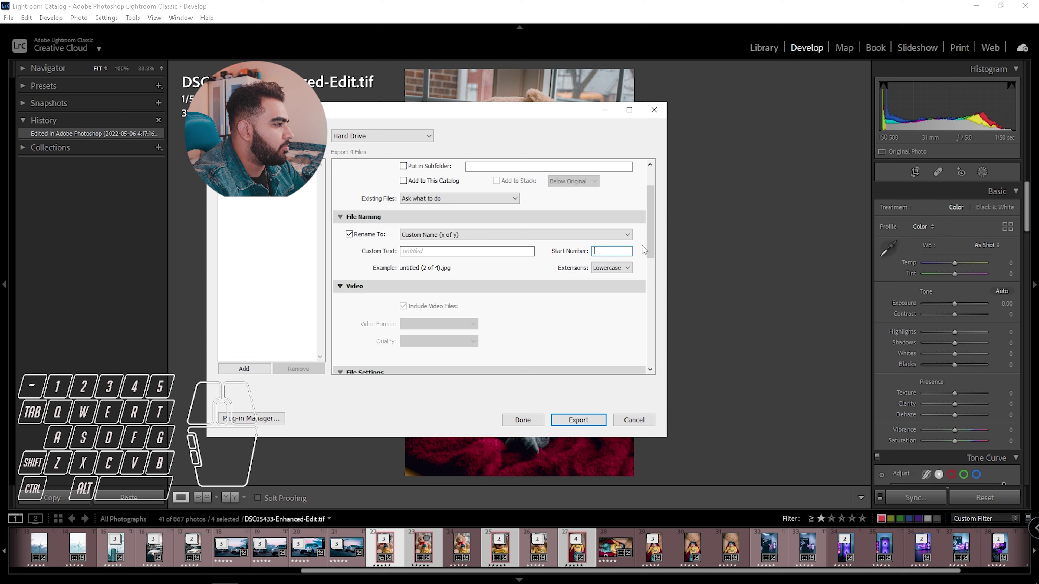
Set the JPEG export quality to 100
{"action": "left_click_drag", "start_coordinate": [651, 235], "coordinate": [652, 302]}
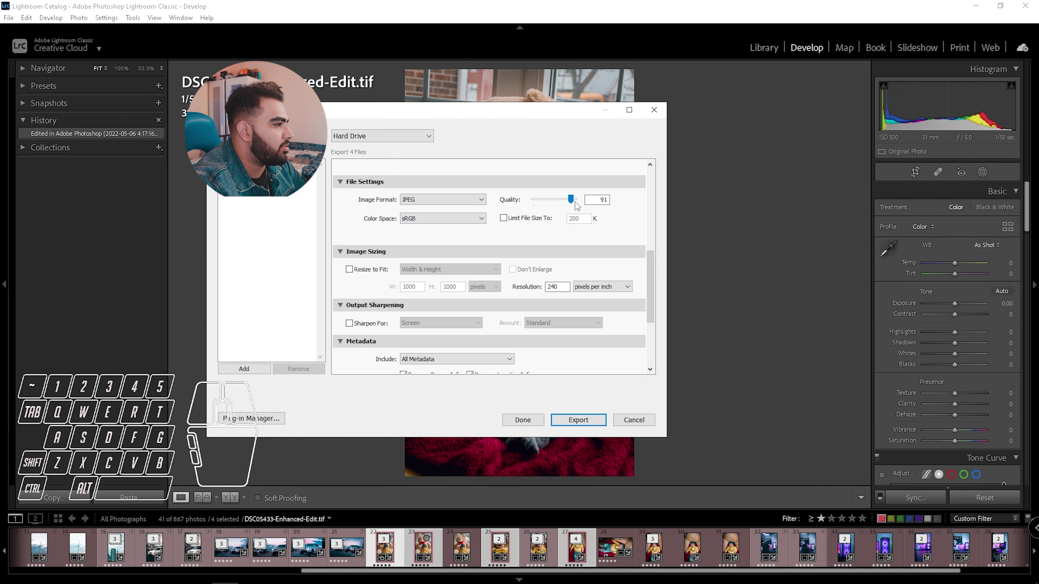
{"action": "left_click", "coordinate": [603, 202]}
{"action": "left_click", "coordinate": [584, 309]}
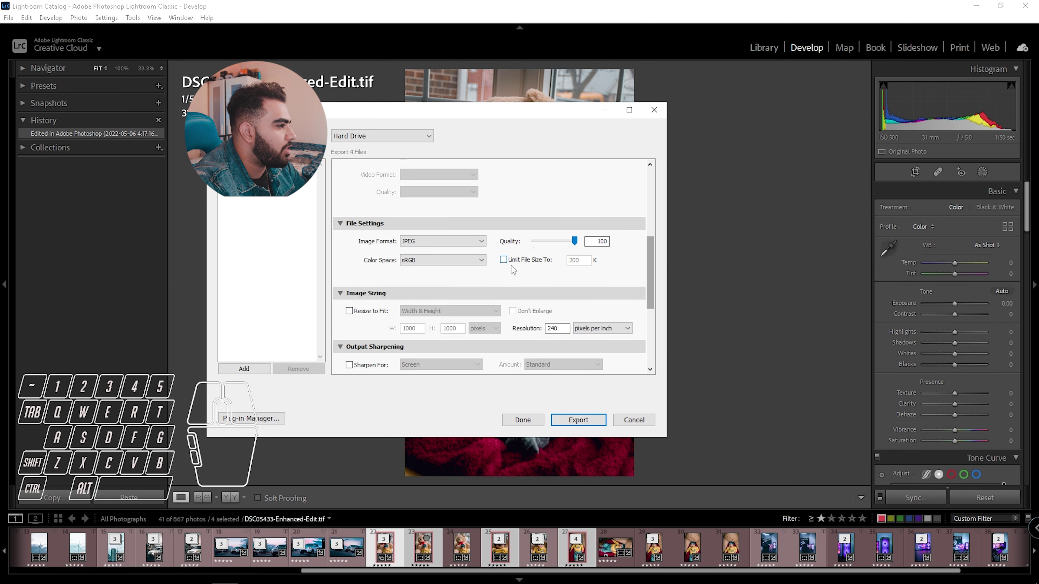